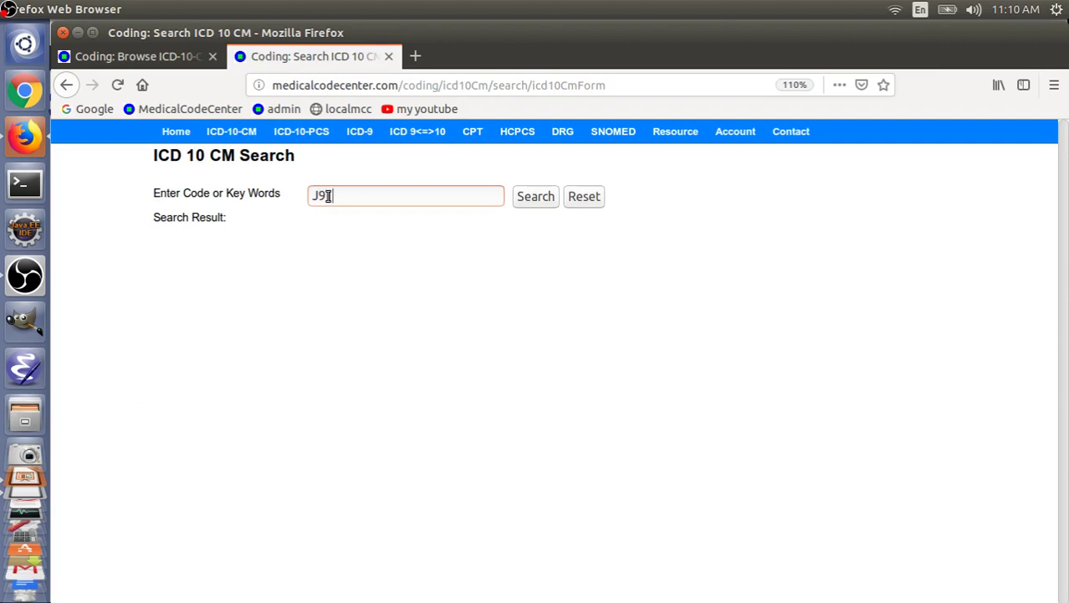
# Step: Search J91.0, open it in the code book with its CodeFirst note expanded, then return to code search
pyautogui.press('Return')
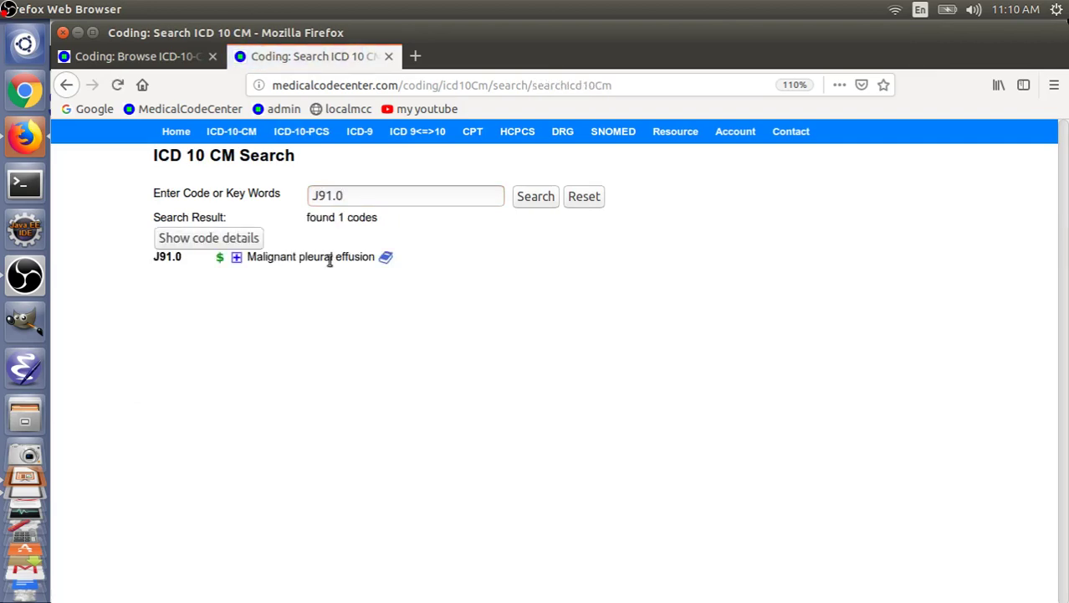
pyautogui.click(388, 258)
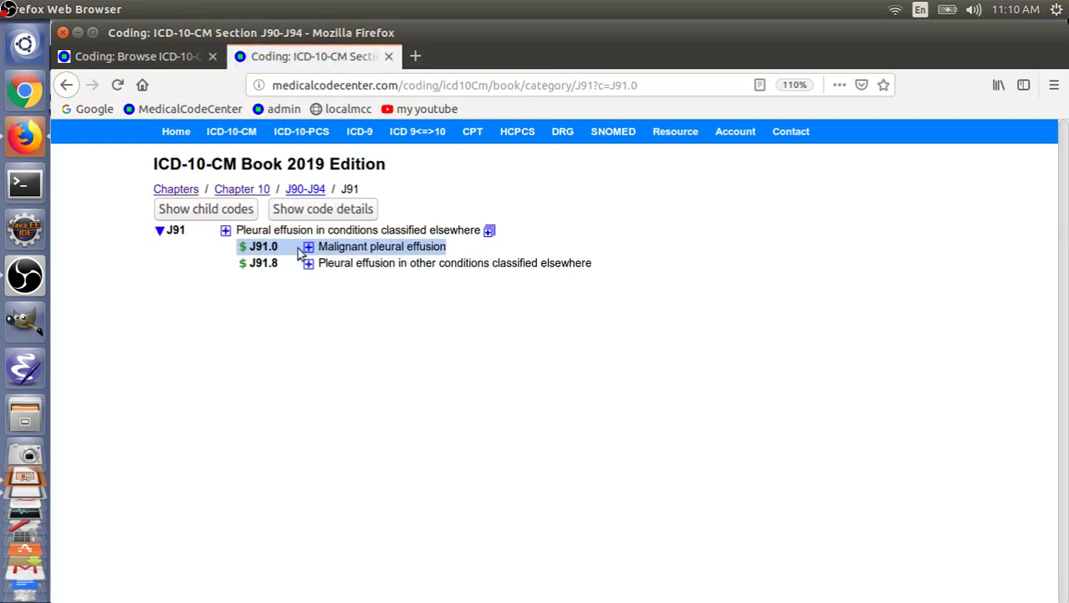
pyautogui.click(309, 247)
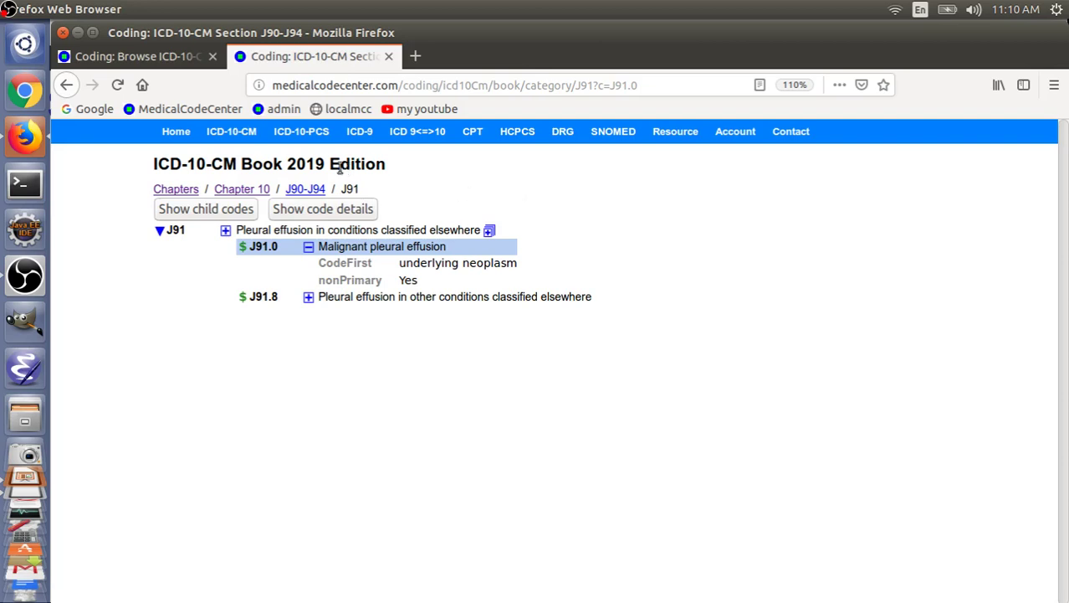
pyautogui.click(263, 154)
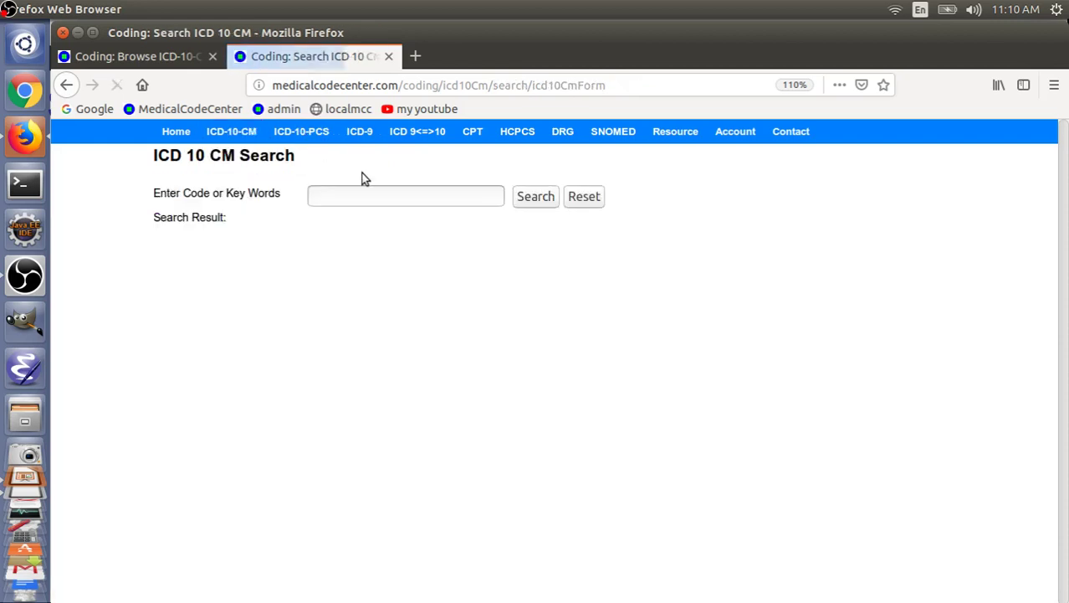
# Step: Search C34.90 to find its lung neoplasm code, then reopen a blank ICD-10-CM code search
pyautogui.click(378, 190)
pyautogui.write('C')
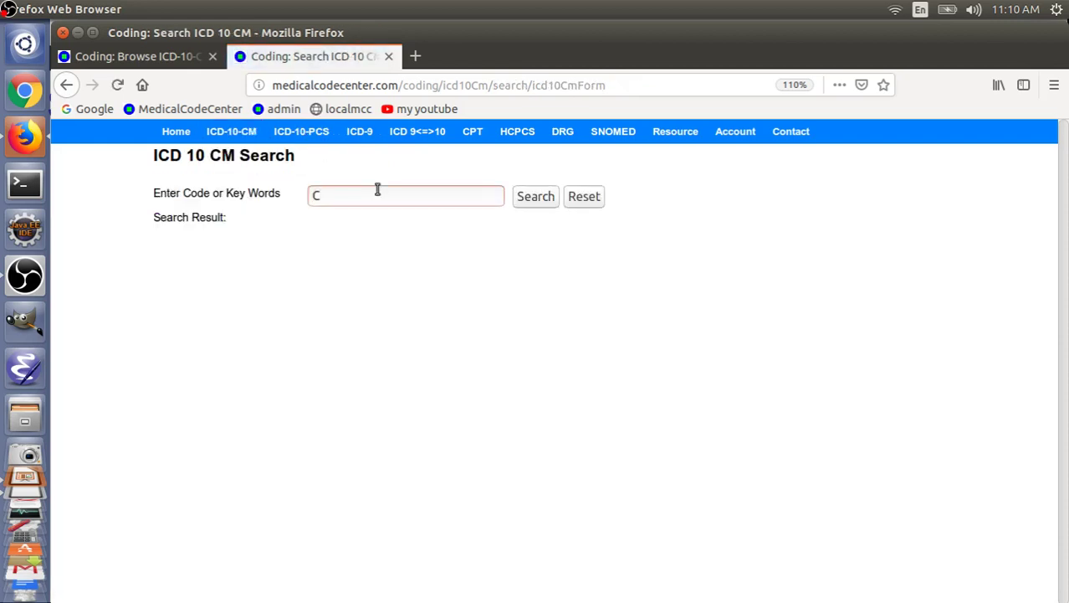
pyautogui.write('34.90')
pyautogui.click(537, 201)
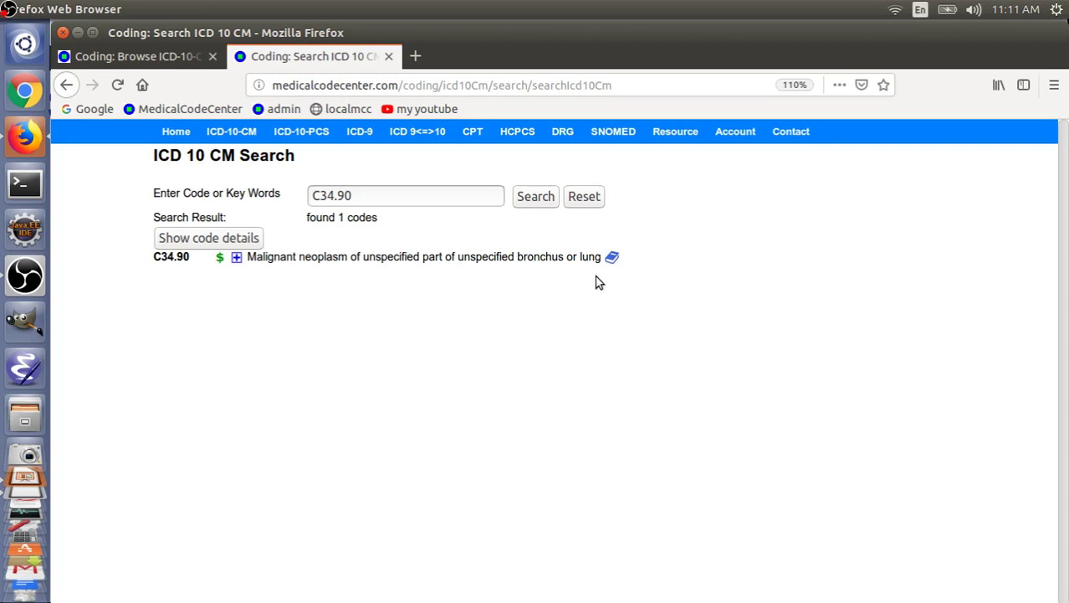
pyautogui.moveTo(360, 131)
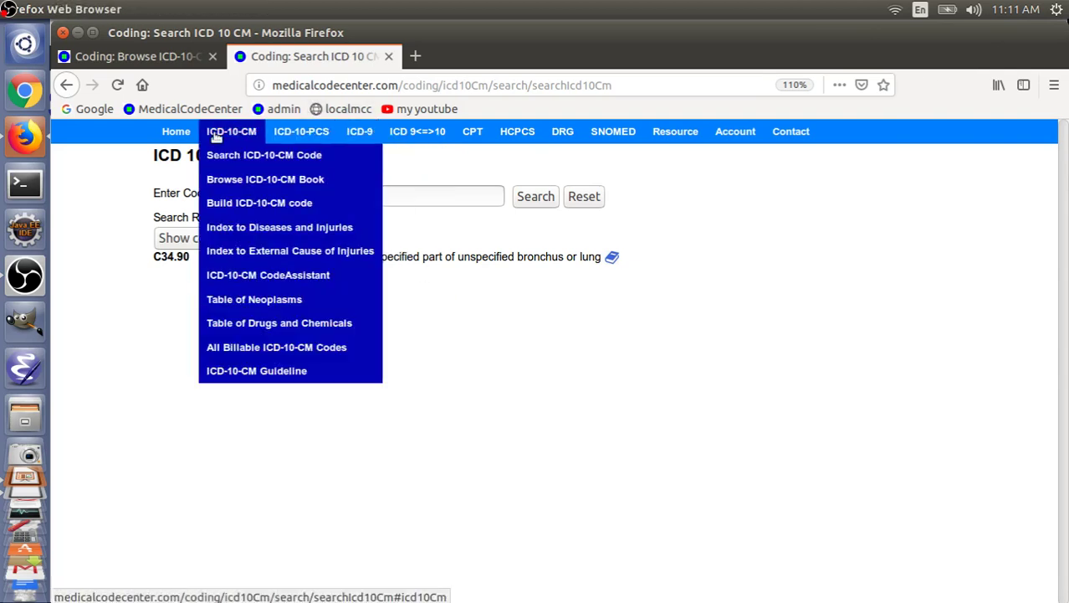
pyautogui.click(226, 154)
# Step: Search d63.1, expand its CodeFirst note in the code book, and follow the N18 reference
pyautogui.click(343, 191)
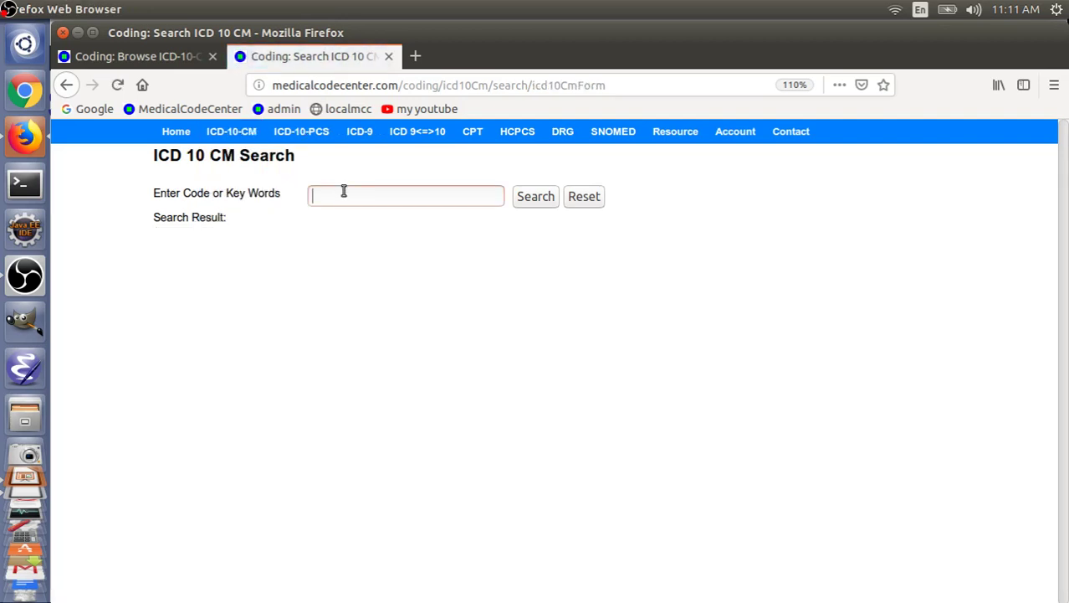
pyautogui.write('d63.1')
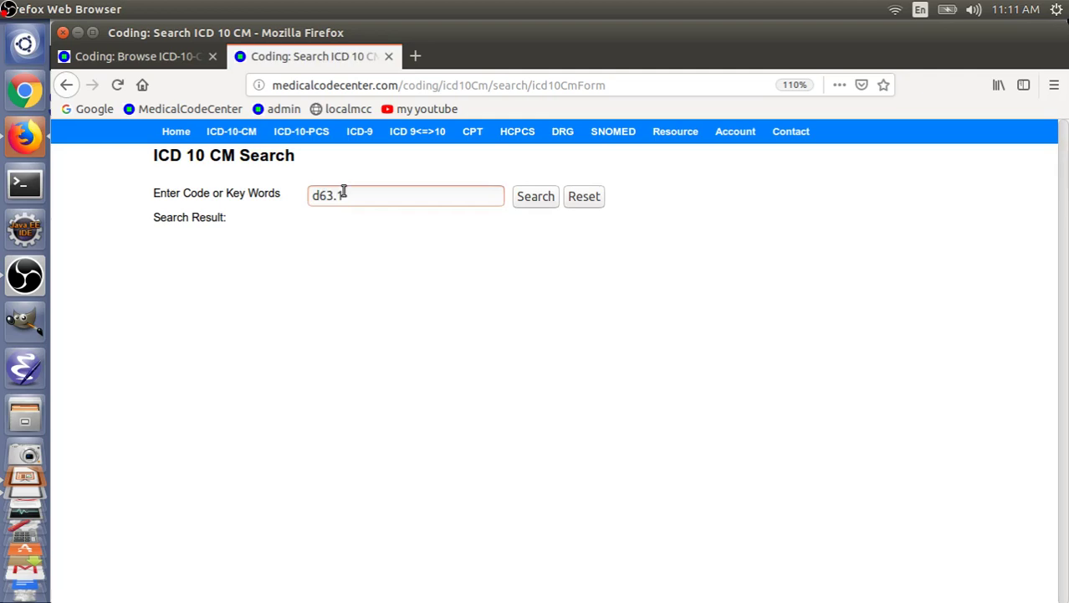
pyautogui.press('Return')
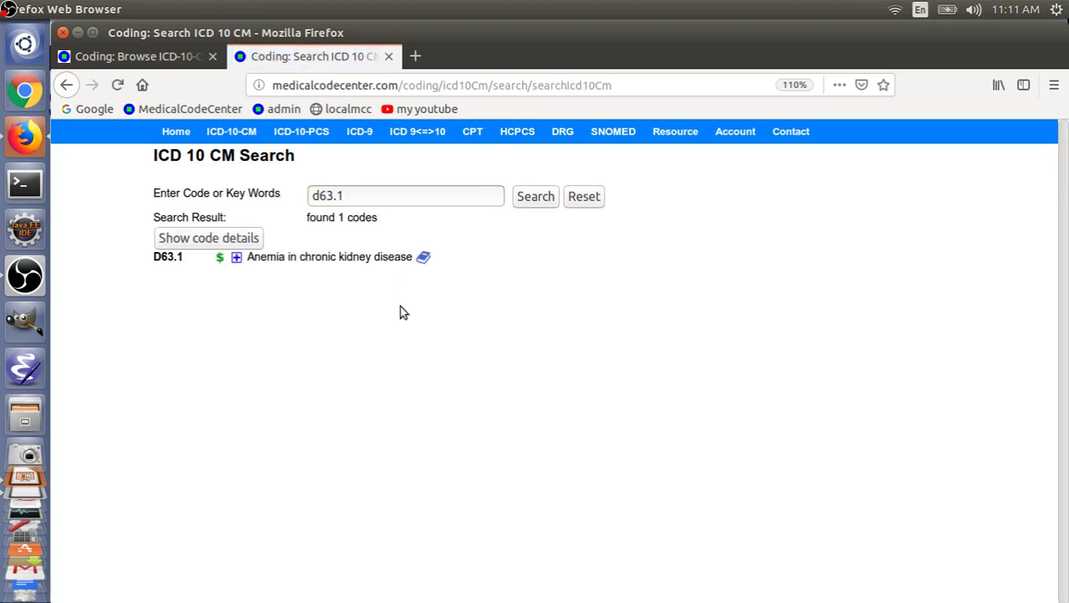
pyautogui.click(423, 261)
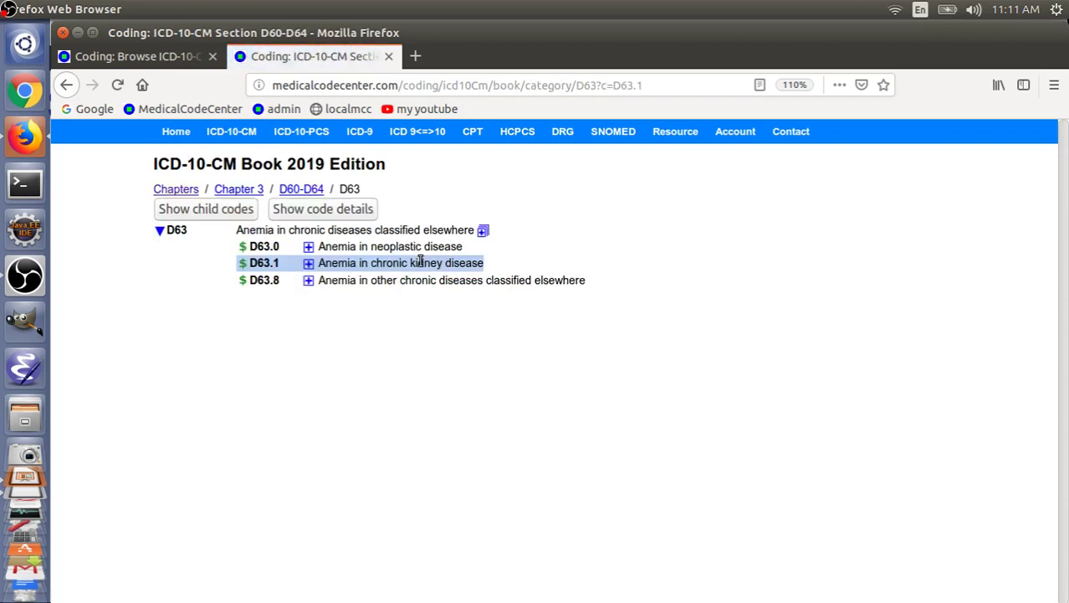
pyautogui.click(308, 264)
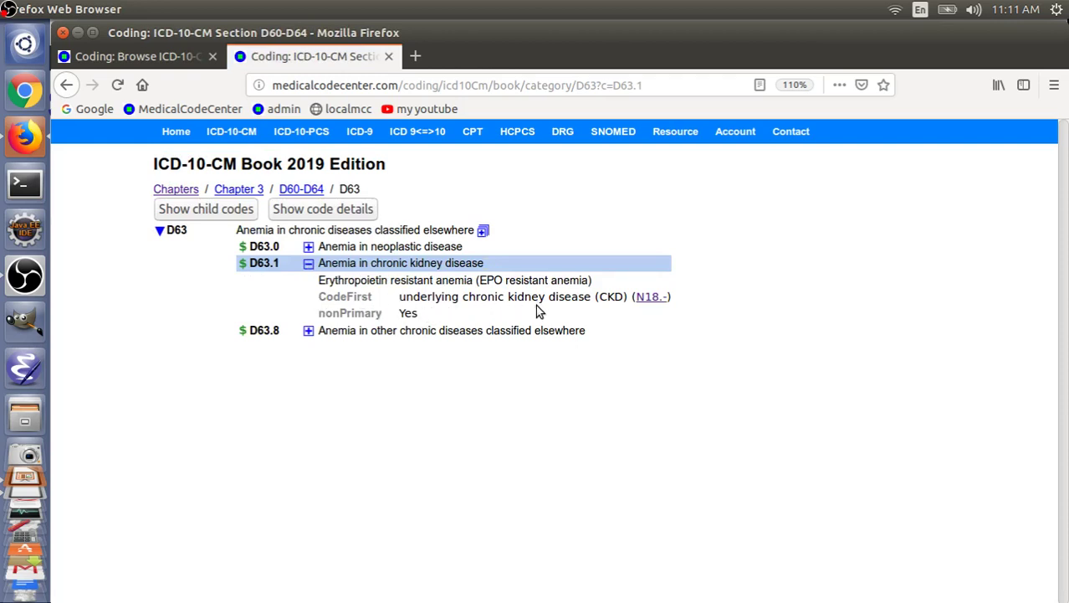
pyautogui.click(650, 297)
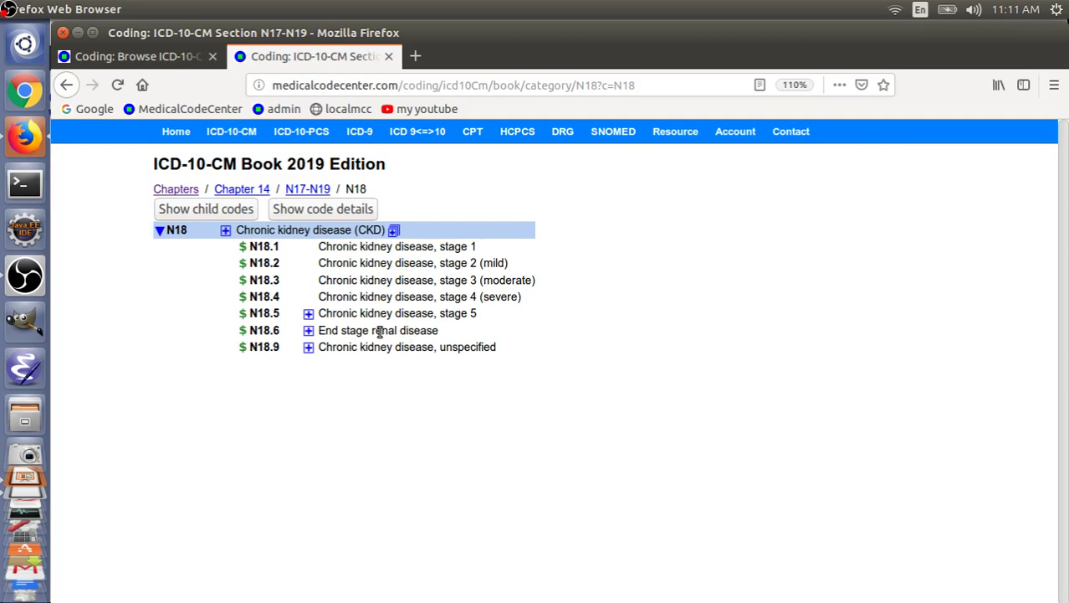
# Step: Search the ICD-10-CM codes for e08.40
pyautogui.moveTo(251, 132)
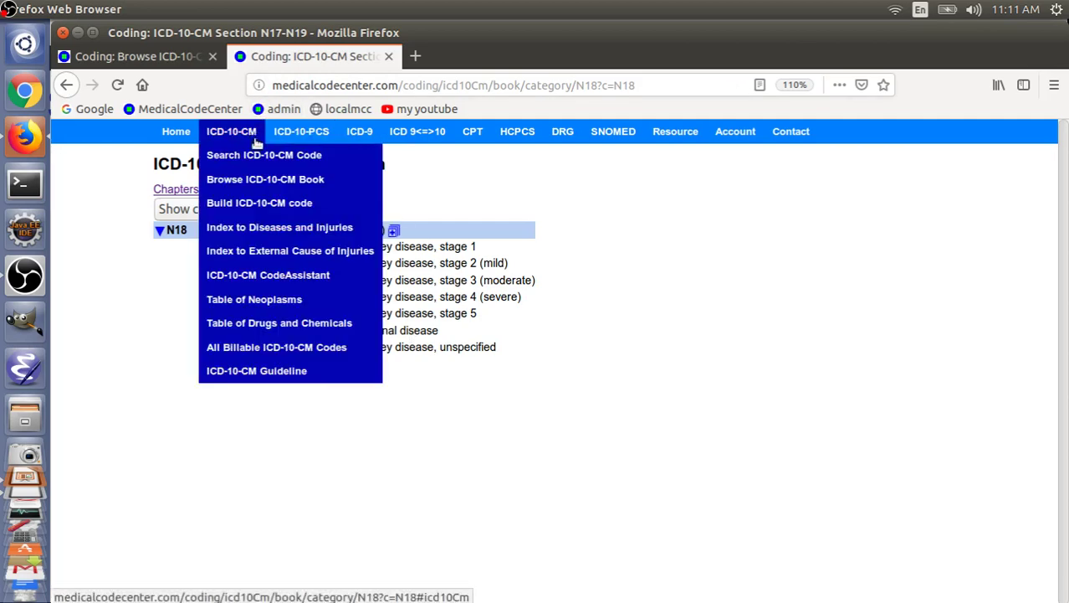
pyautogui.click(262, 164)
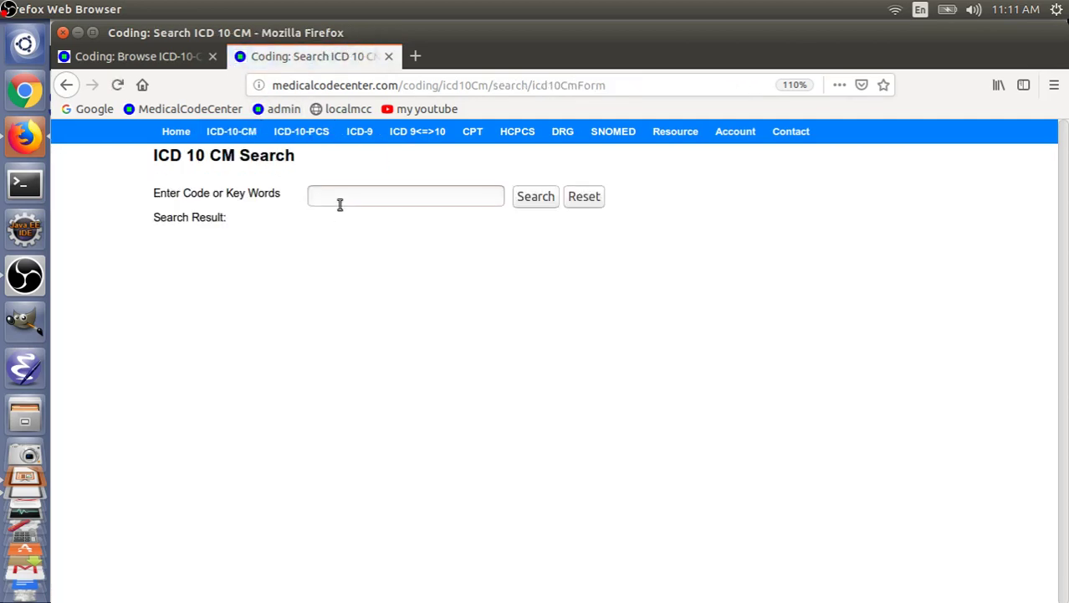
pyautogui.write('e08.40')
pyautogui.click(523, 199)
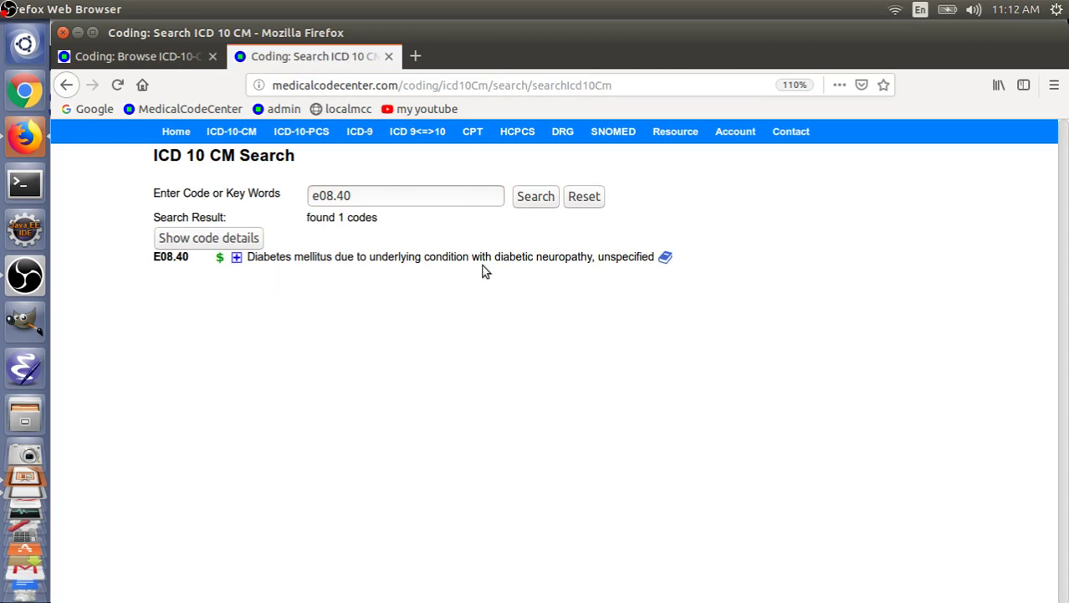
# Step: Open E08.40 in the code book, expand the E08 notes, and follow the E24 Cushing's syndrome link
pyautogui.click(666, 259)
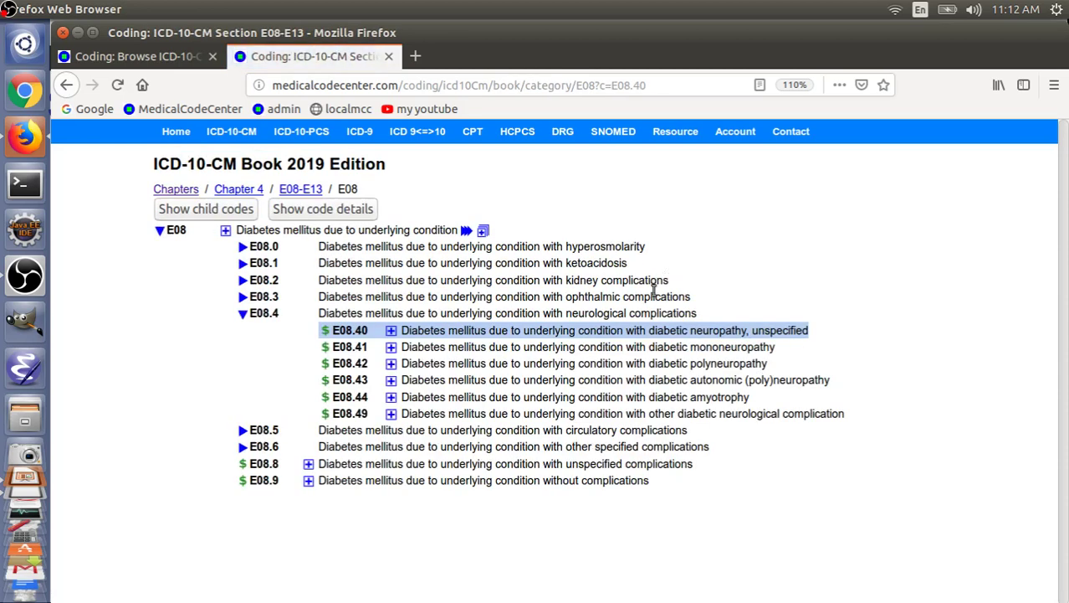
pyautogui.click(391, 331)
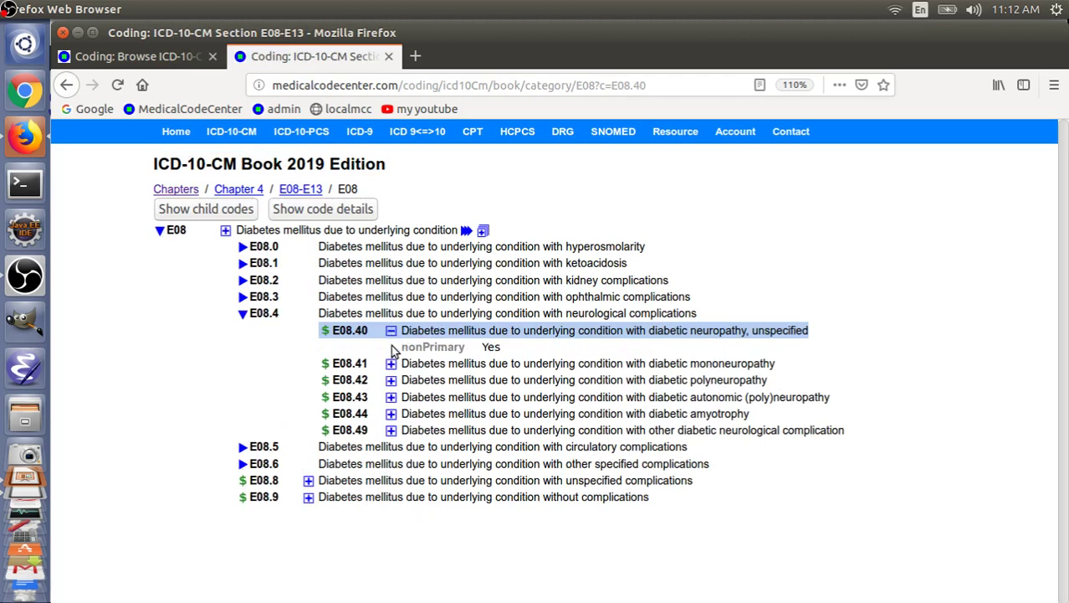
pyautogui.click(226, 232)
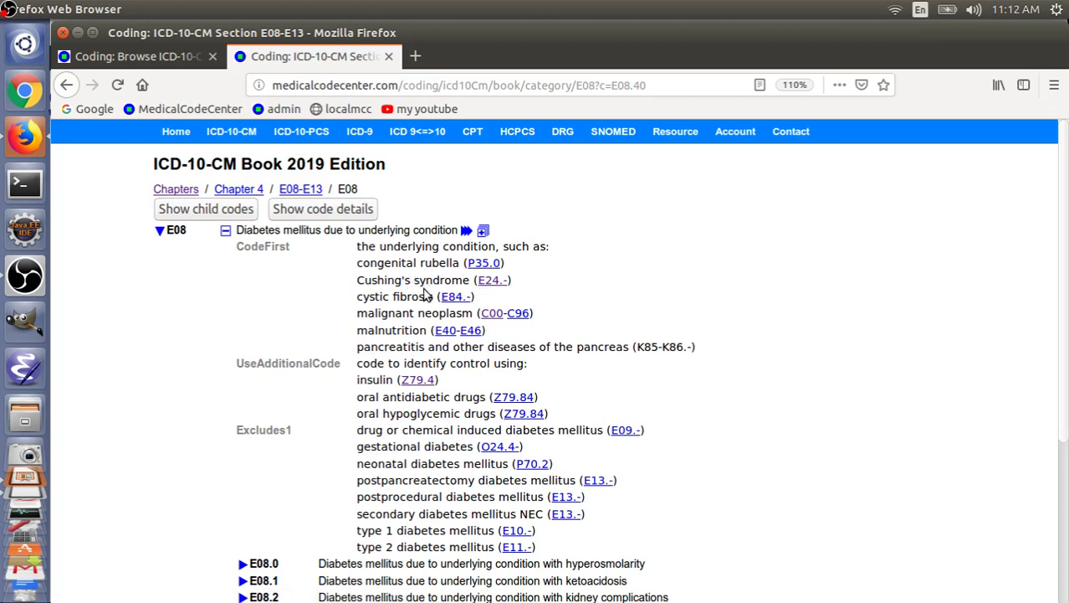
pyautogui.click(487, 289)
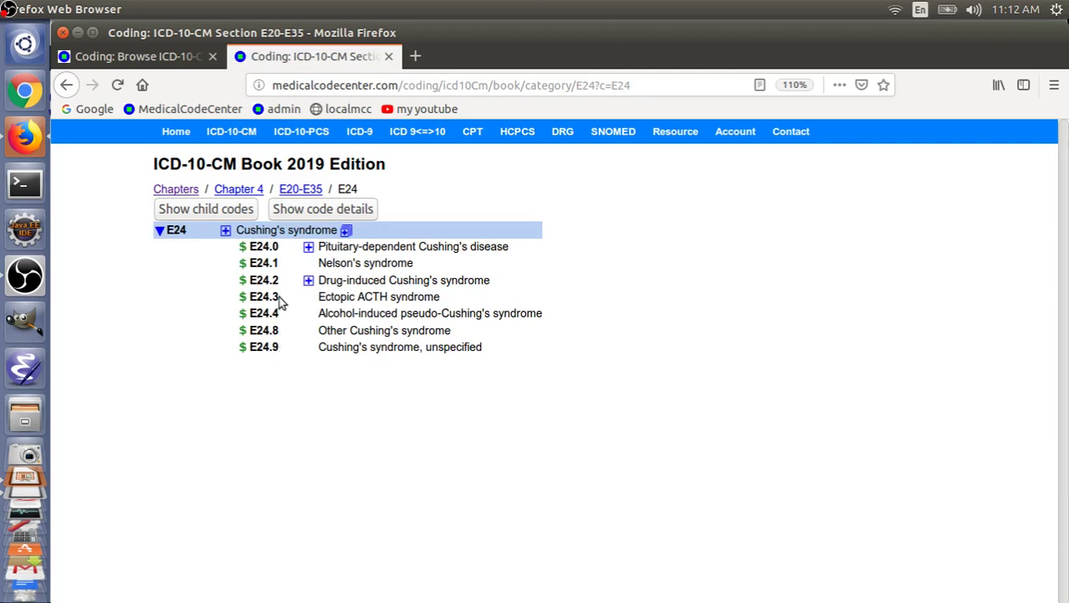
pyautogui.moveTo(246, 142)
pyautogui.moveTo(289, 142)
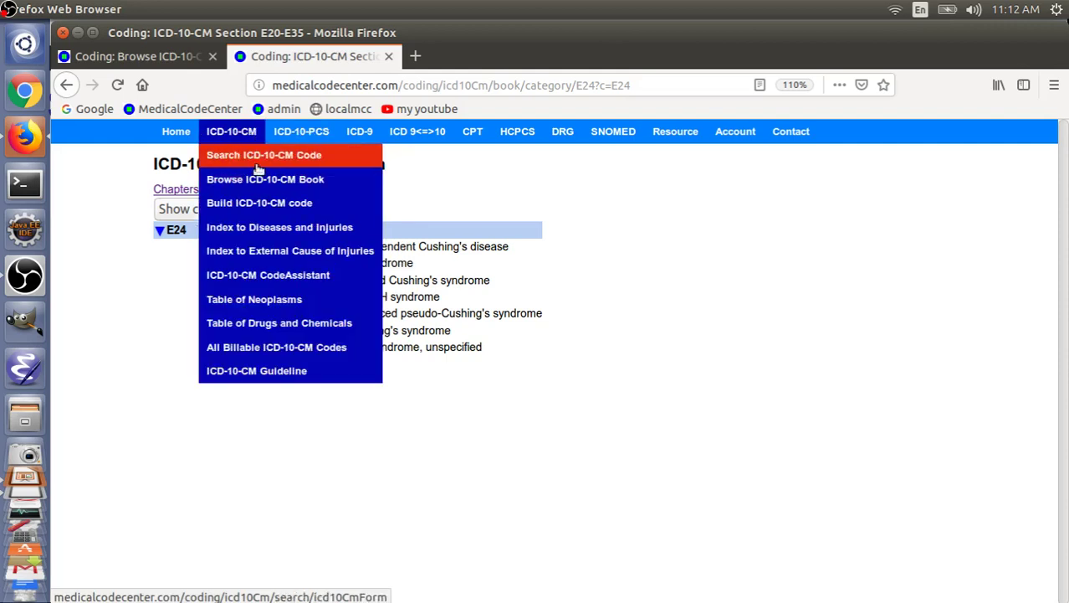
# Step: Search the ICD-10-CM codes for G21.2
pyautogui.click(258, 168)
pyautogui.click(351, 196)
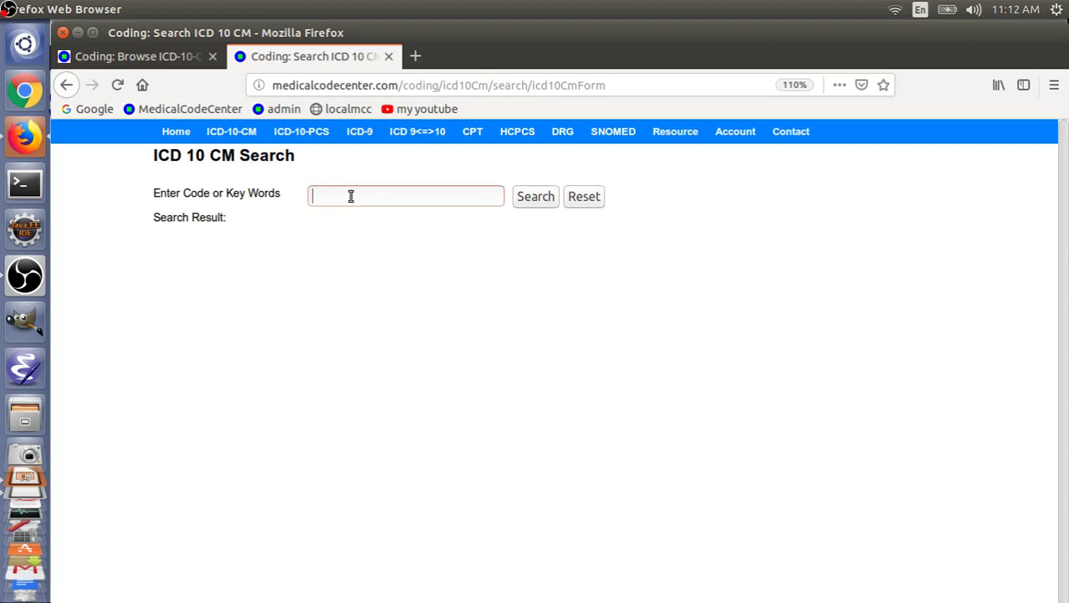
pyautogui.write('g3')
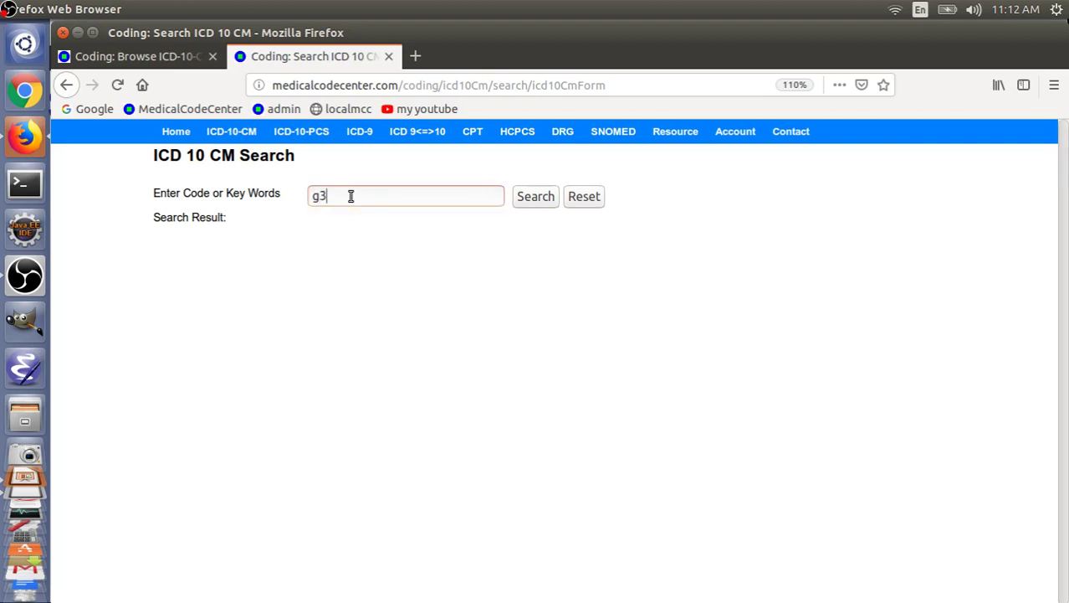
pyautogui.press('BackSpace')
pyautogui.write('21.2')
pyautogui.press('Return')
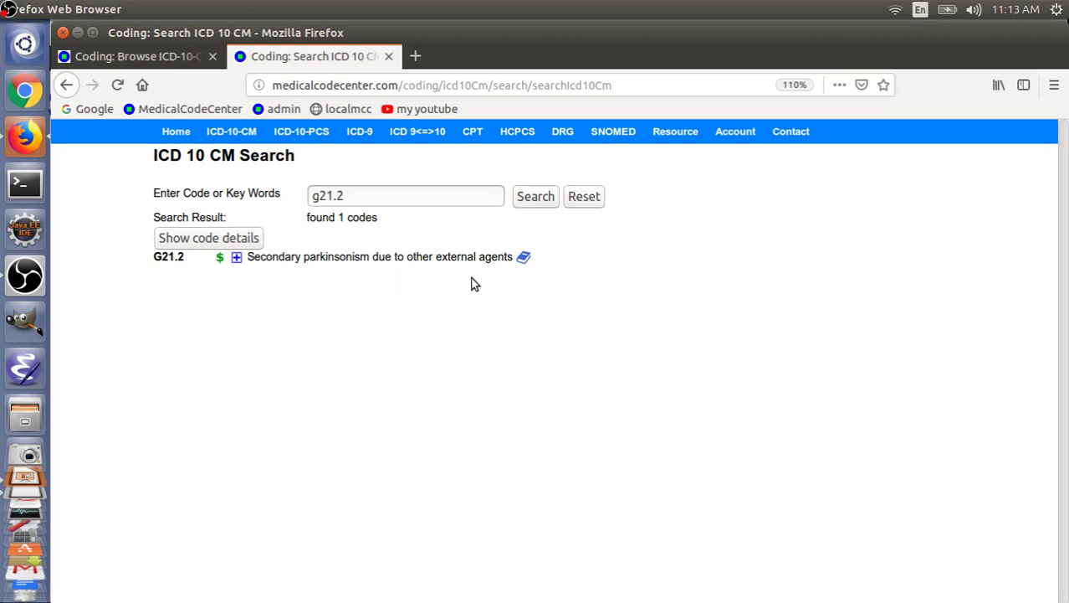
# Step: Open G21.2 in the code book, expand its CodeFirst note, and follow the T51 link
pyautogui.click(524, 259)
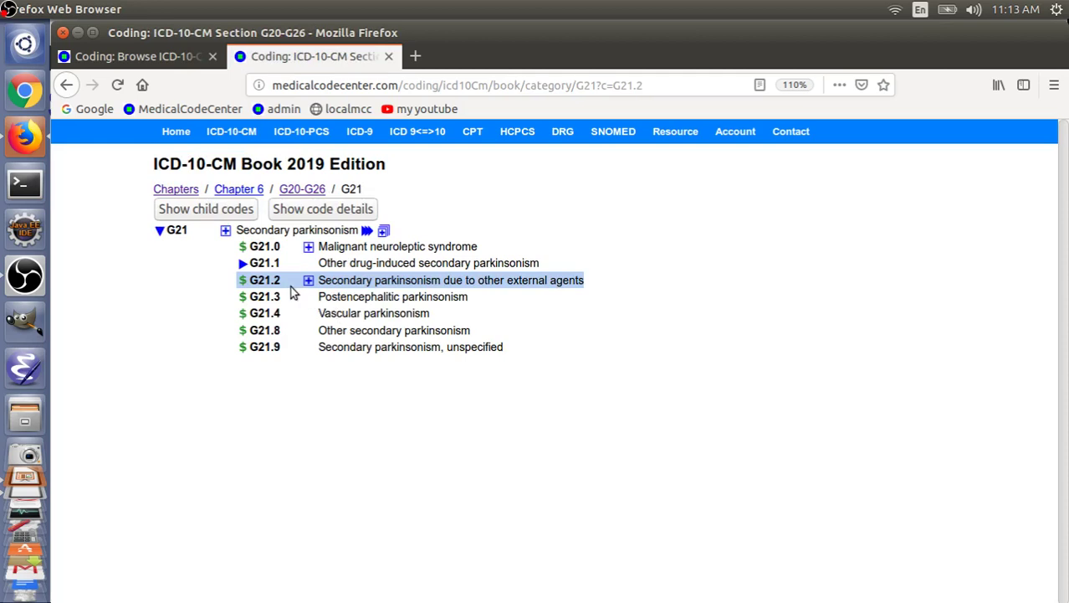
pyautogui.click(308, 280)
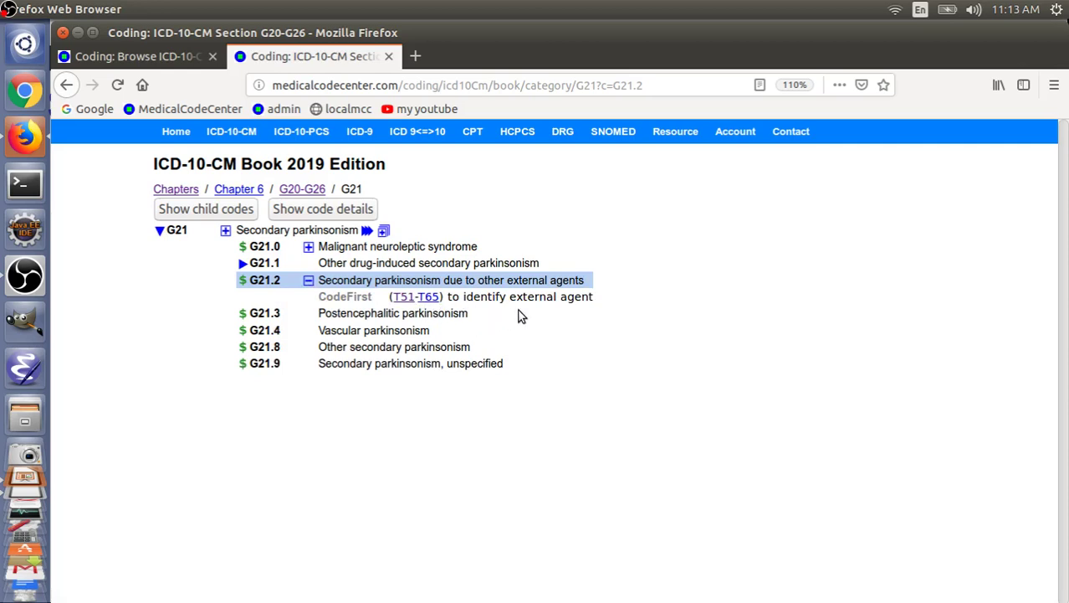
pyautogui.click(404, 298)
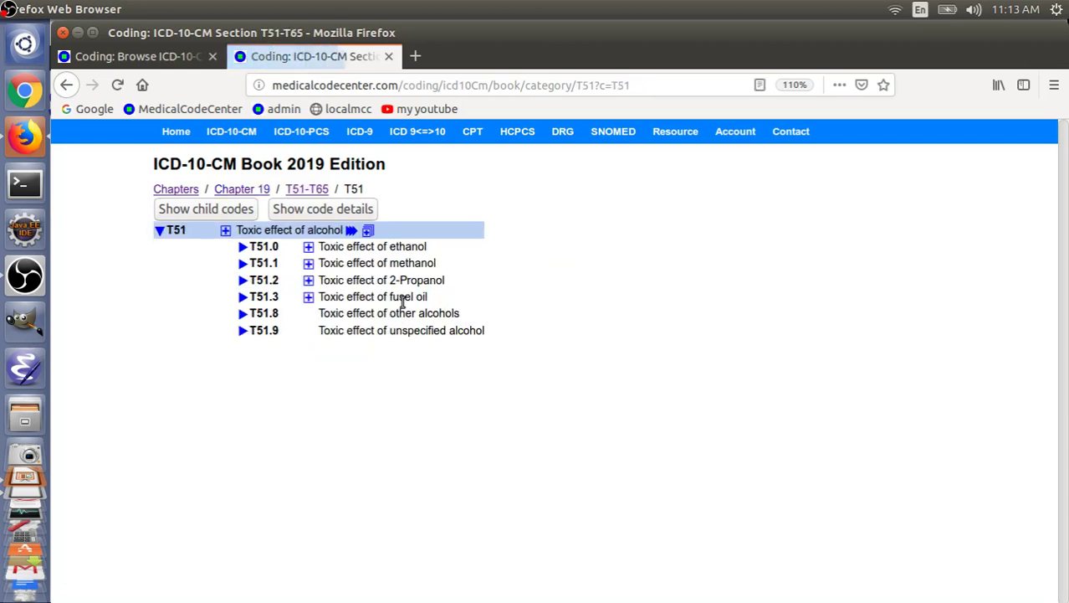
# Step: Expand the T51-T65 section down through T51.1X4's encounter codes, then switch to the slideshow
pyautogui.click(315, 190)
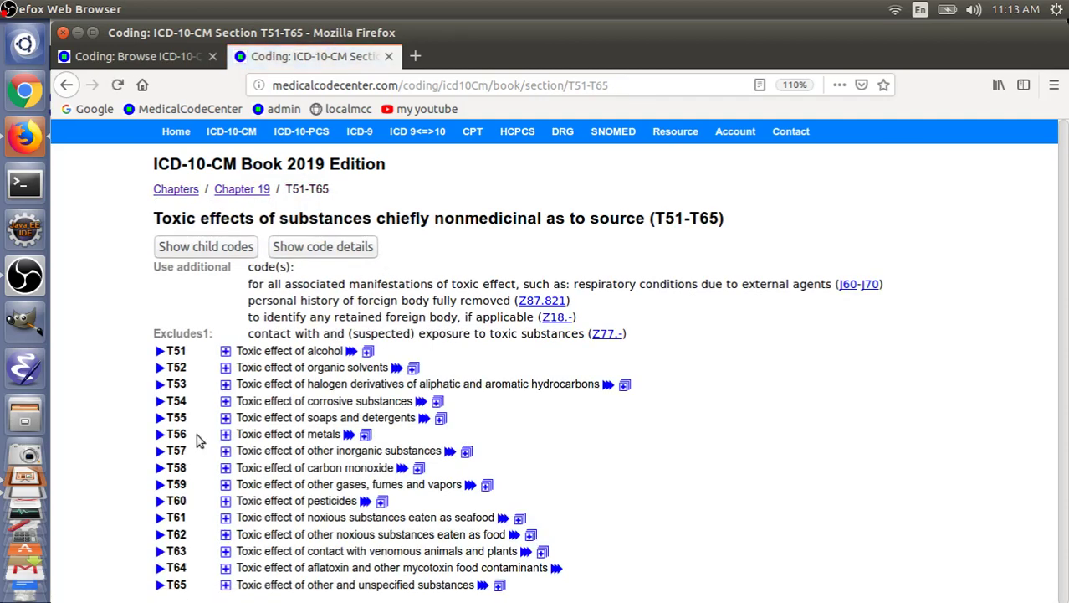
pyautogui.click(160, 352)
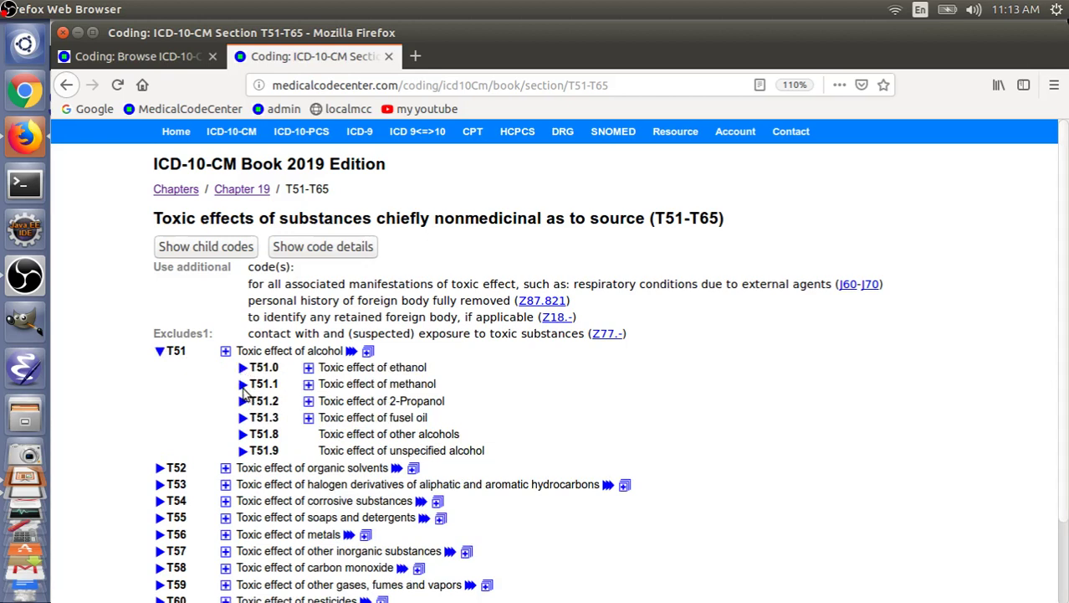
pyautogui.click(241, 388)
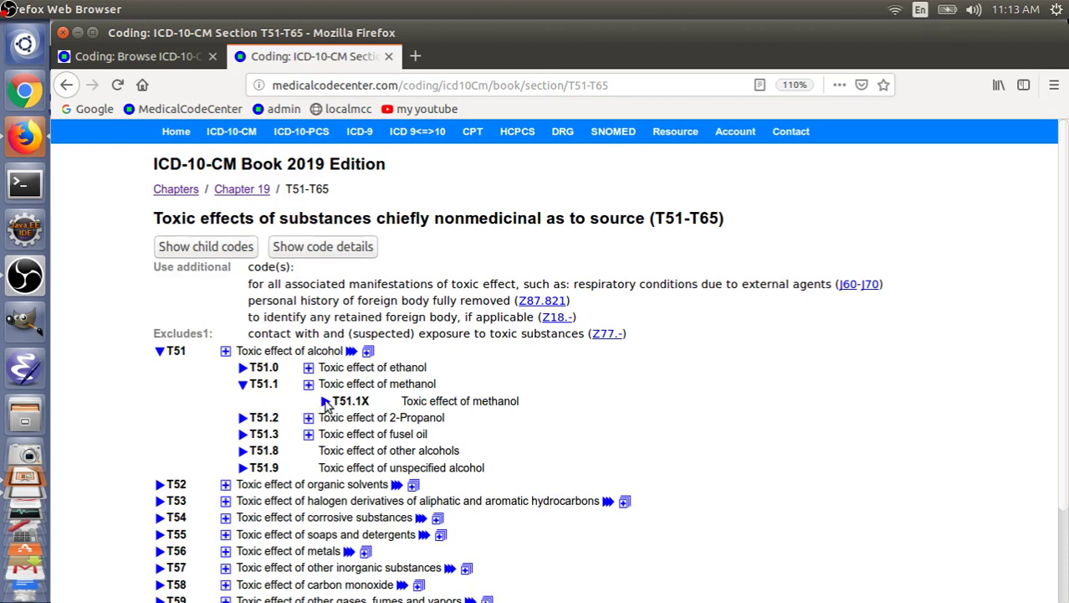
pyautogui.click(325, 402)
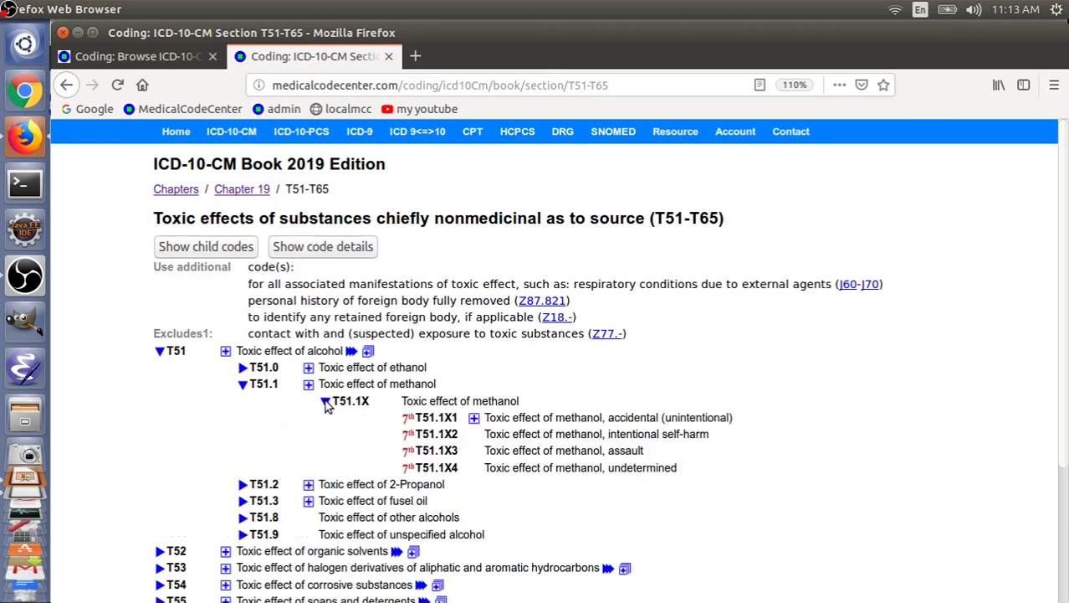
pyautogui.click(414, 470)
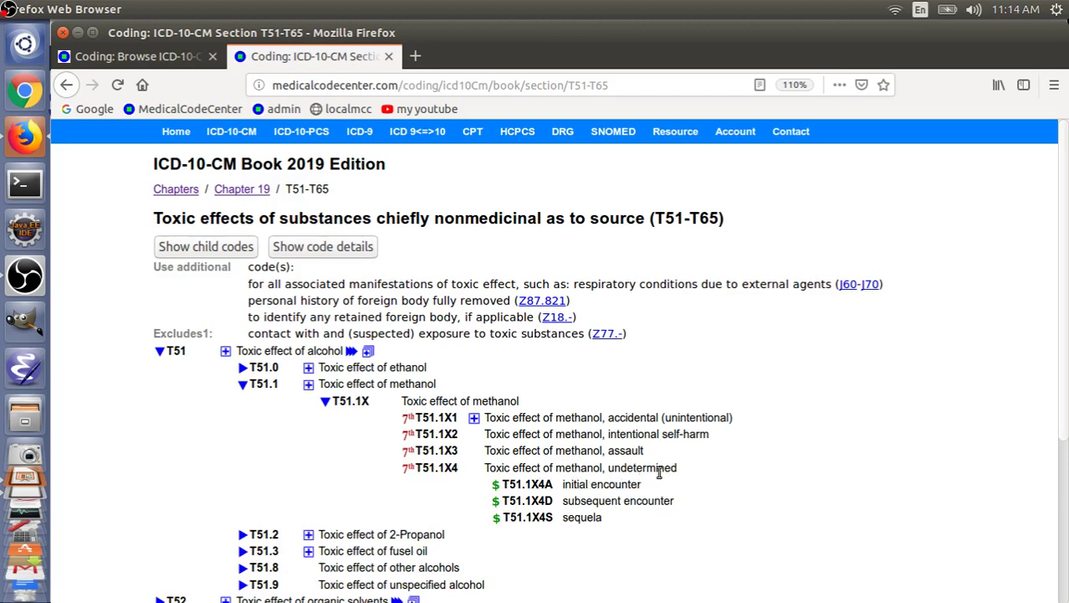
pyautogui.hotkey('alt', 'Tab')
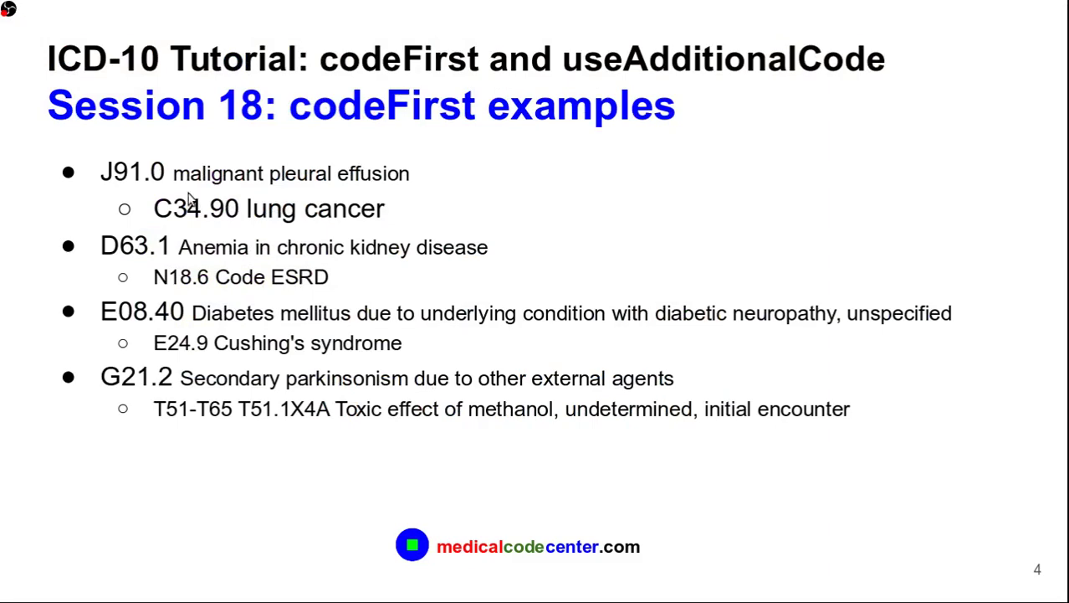
# Step: Advance to slide 5, the useAdditionalCode examples, then switch back to the browser
pyautogui.press('Right')
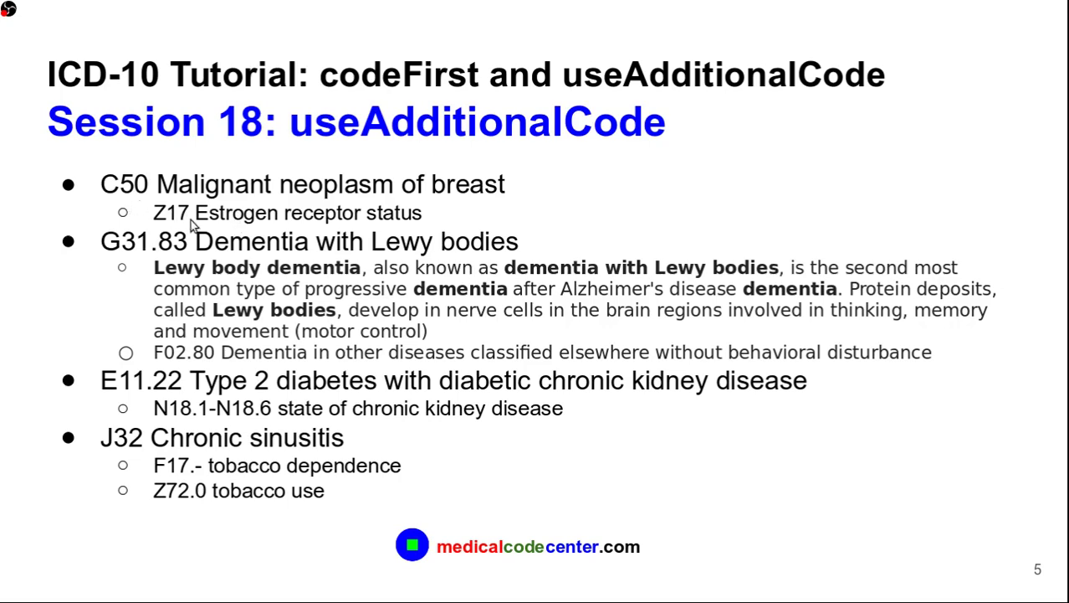
pyautogui.hotkey('alt', 'Tab')
# Step: Search C50, expand its UseAdditionalCode note in the code book, and follow the Z17.0 link
pyautogui.moveTo(253, 138)
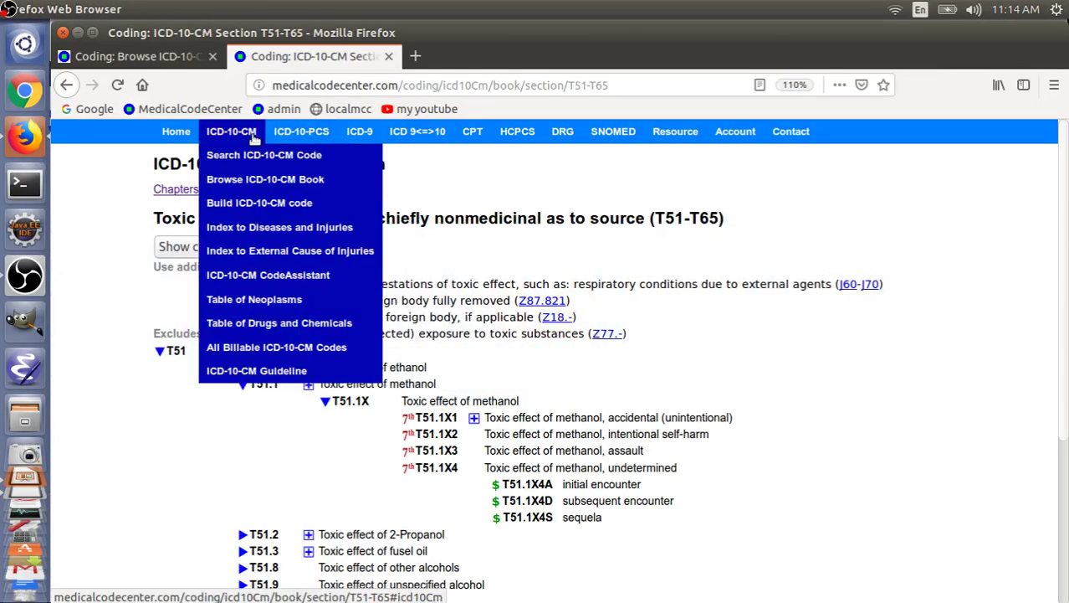
pyautogui.click(251, 157)
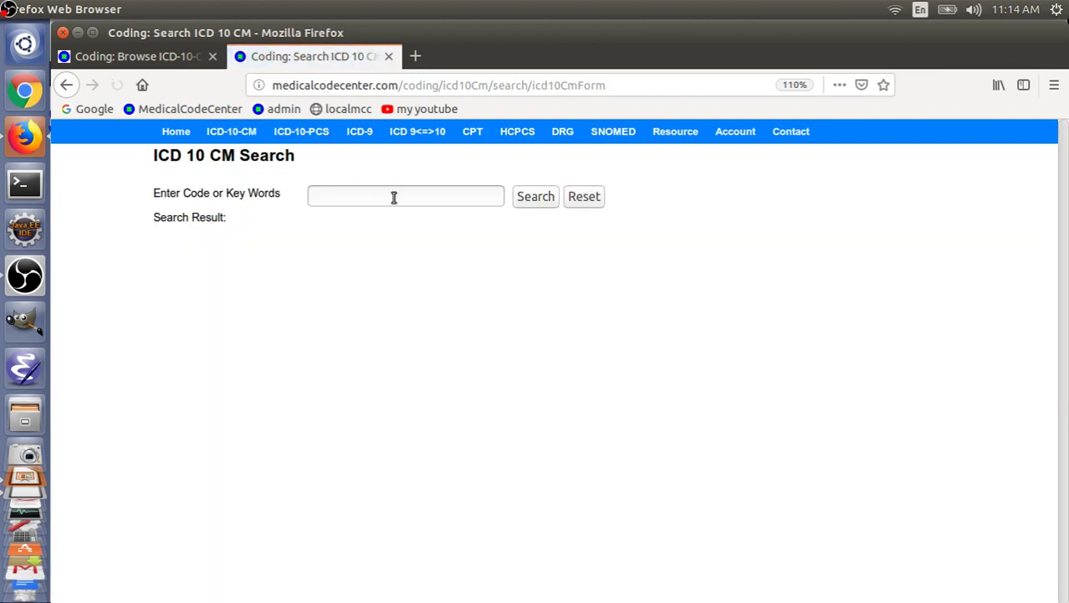
pyautogui.click(394, 197)
pyautogui.write('C50')
pyautogui.press('Return')
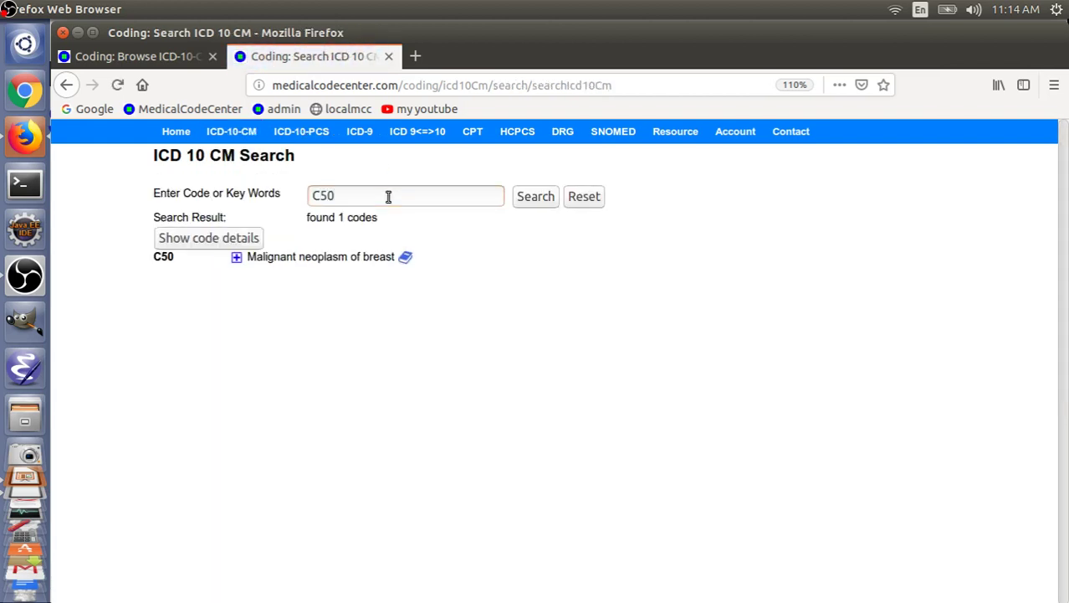
pyautogui.click(406, 259)
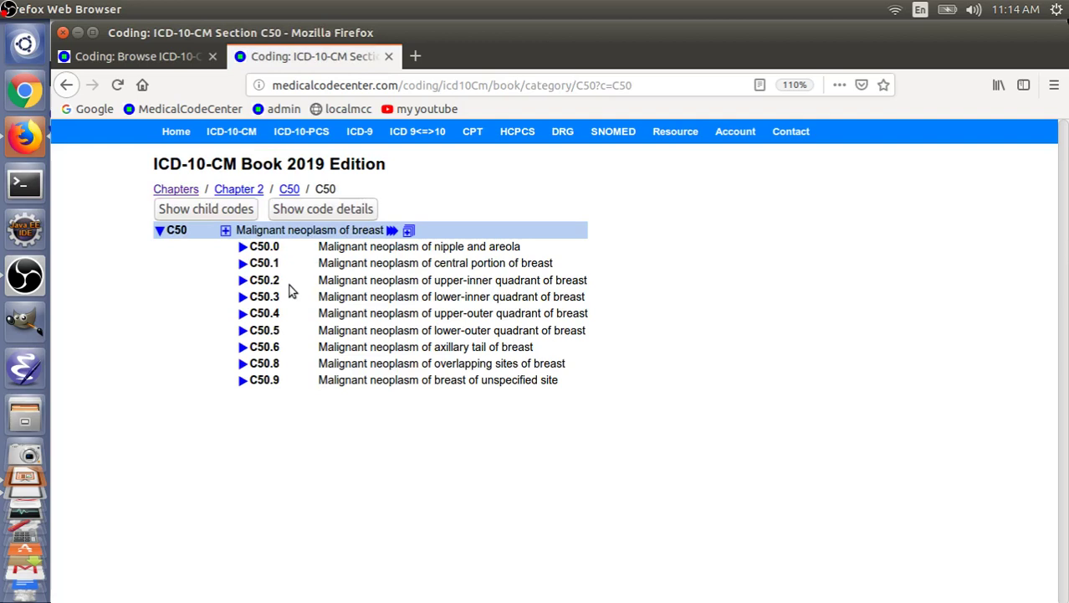
pyautogui.click(225, 230)
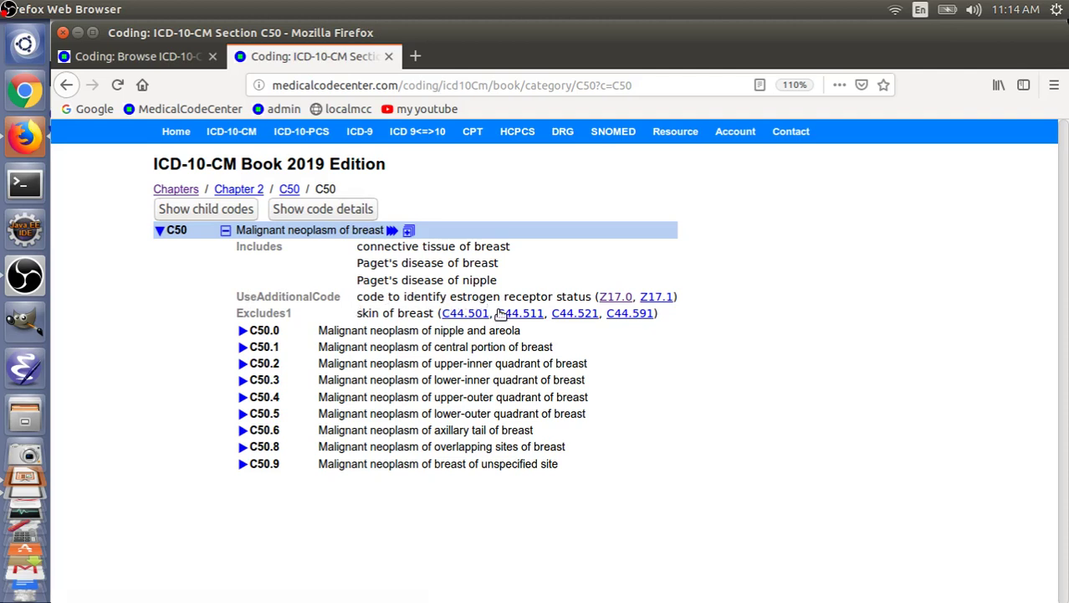
pyautogui.click(617, 297)
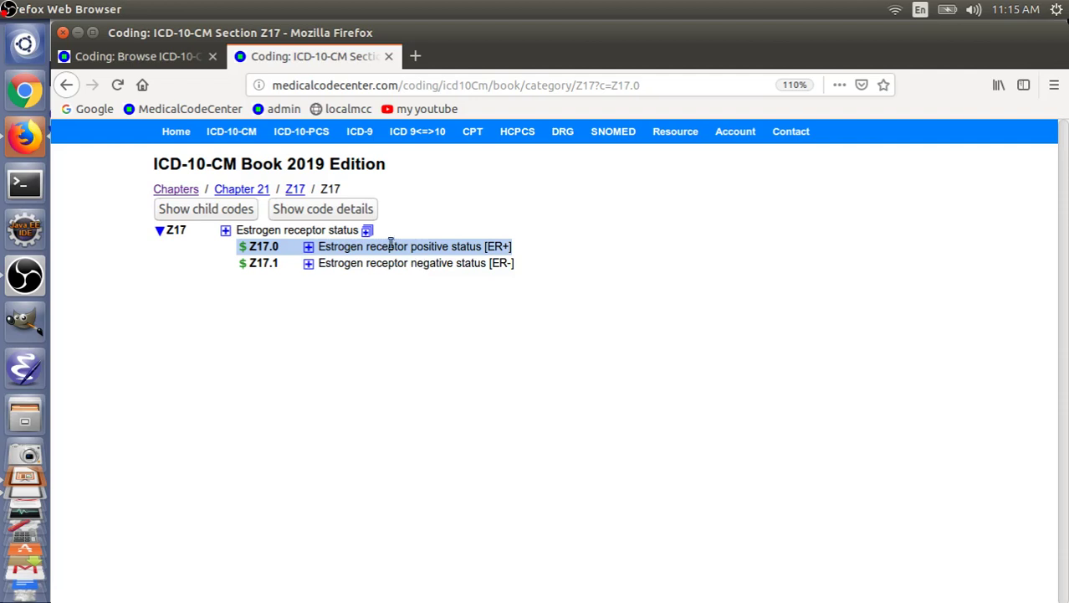
# Step: Search G31.83 Dementia with Lewy bodies, then switch to the slideshow's slide 5
pyautogui.moveTo(240, 131)
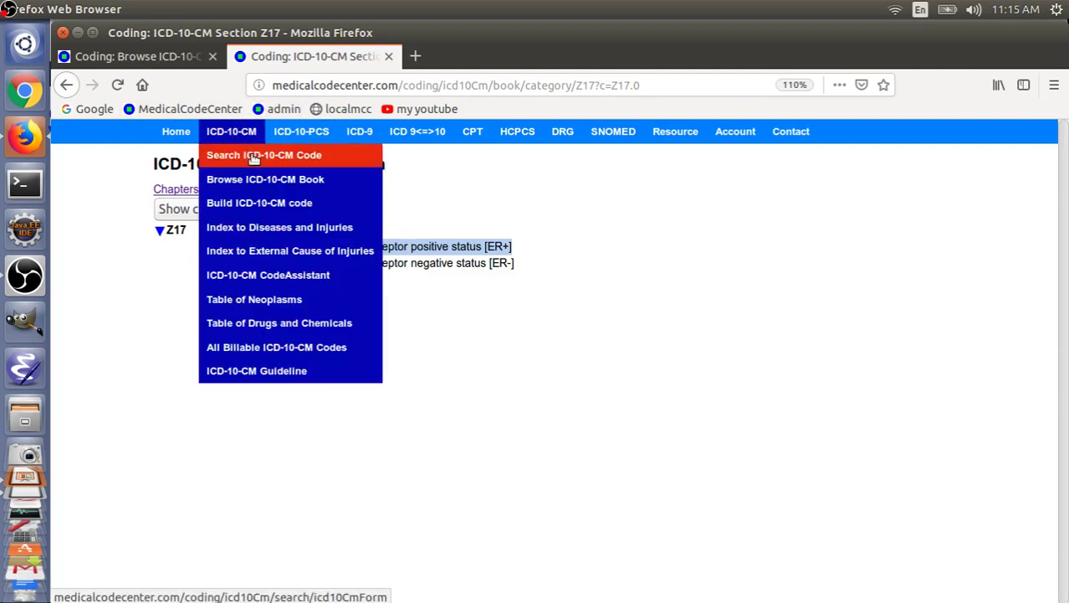
pyautogui.click(254, 156)
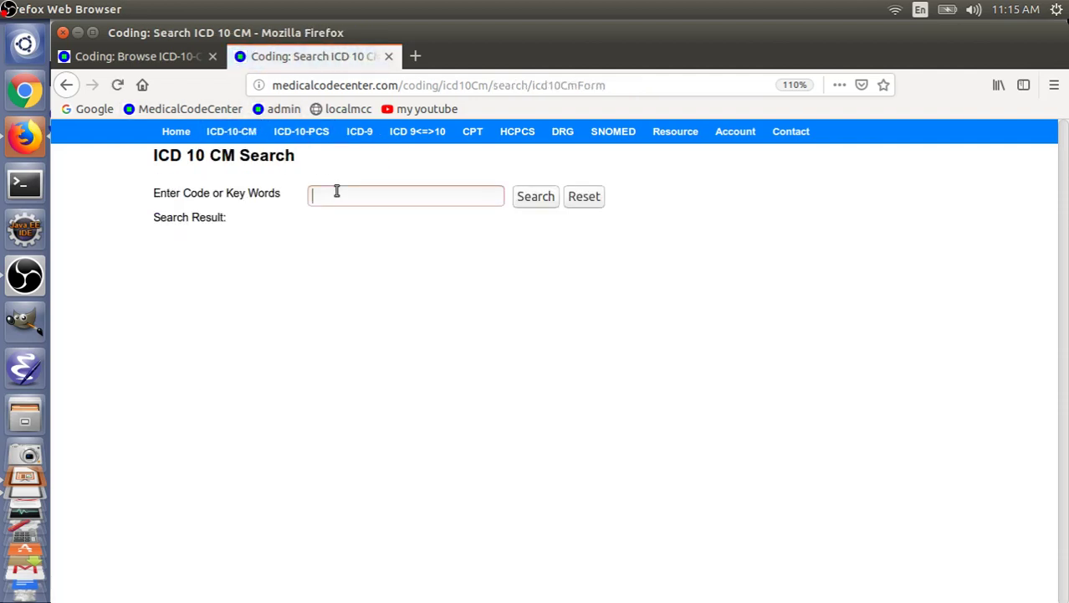
pyautogui.write('G')
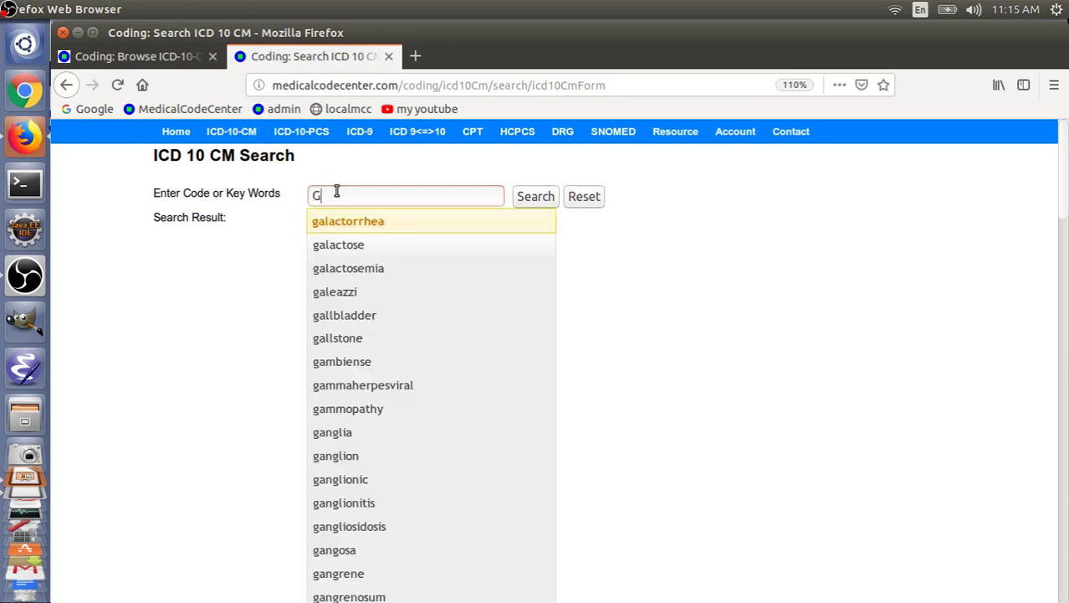
pyautogui.write('31.83')
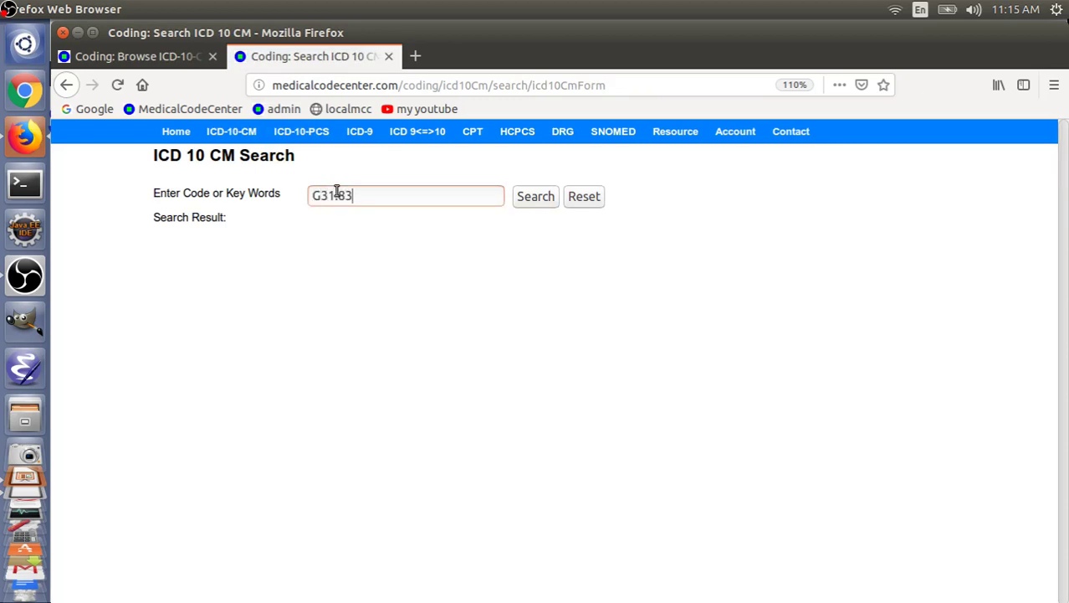
pyautogui.press('Return')
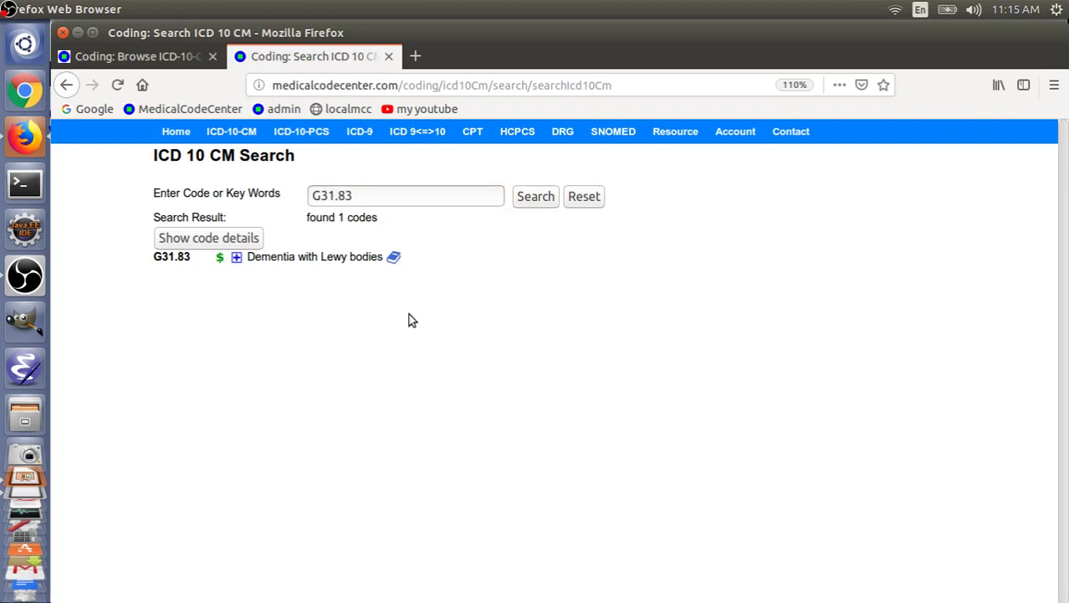
pyautogui.hotkey('alt', 'Tab')
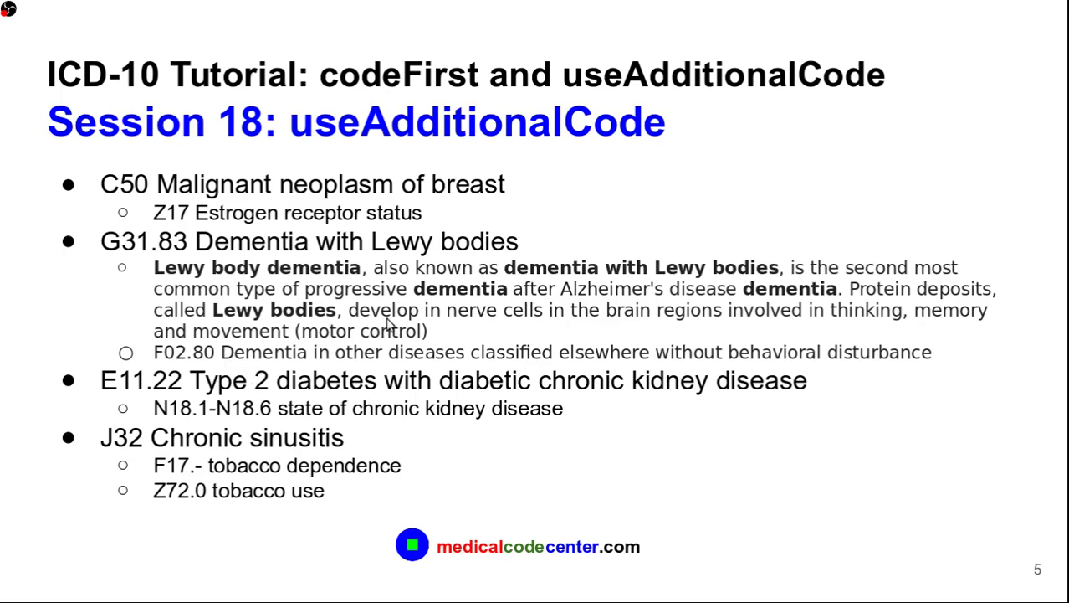
# Step: Back in the browser, open G31.83 in the code book and expand the G31.83 and G31 notes
pyautogui.hotkey('alt', 'Tab')
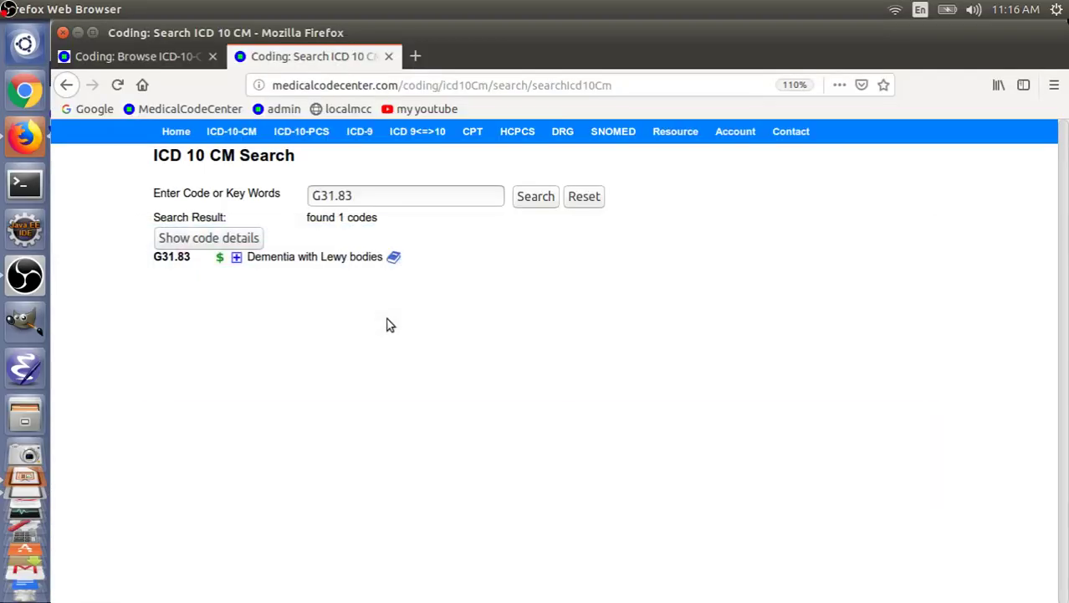
pyautogui.click(392, 256)
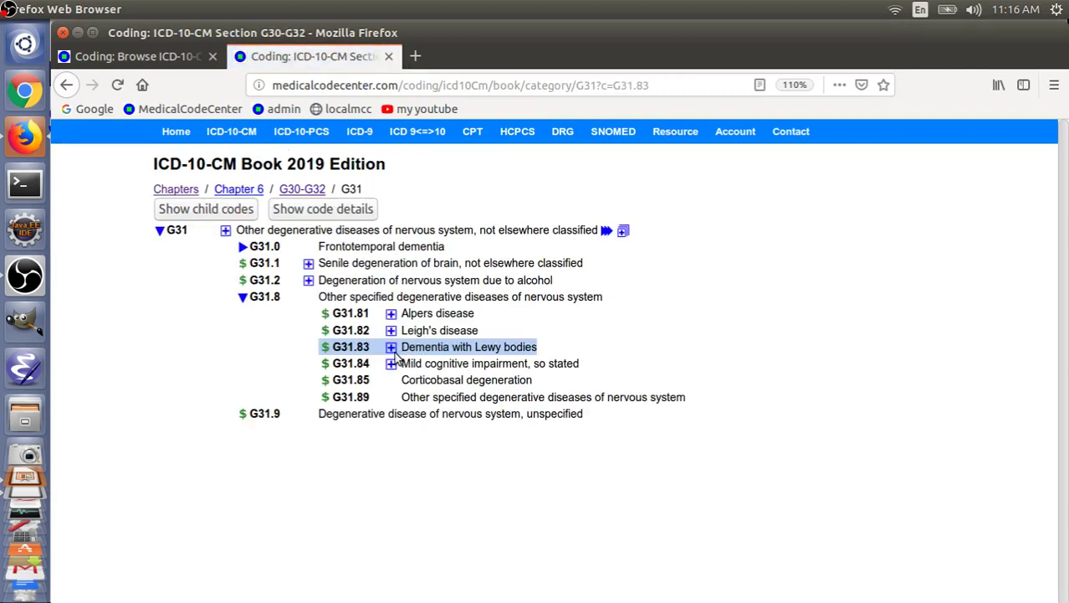
pyautogui.click(390, 349)
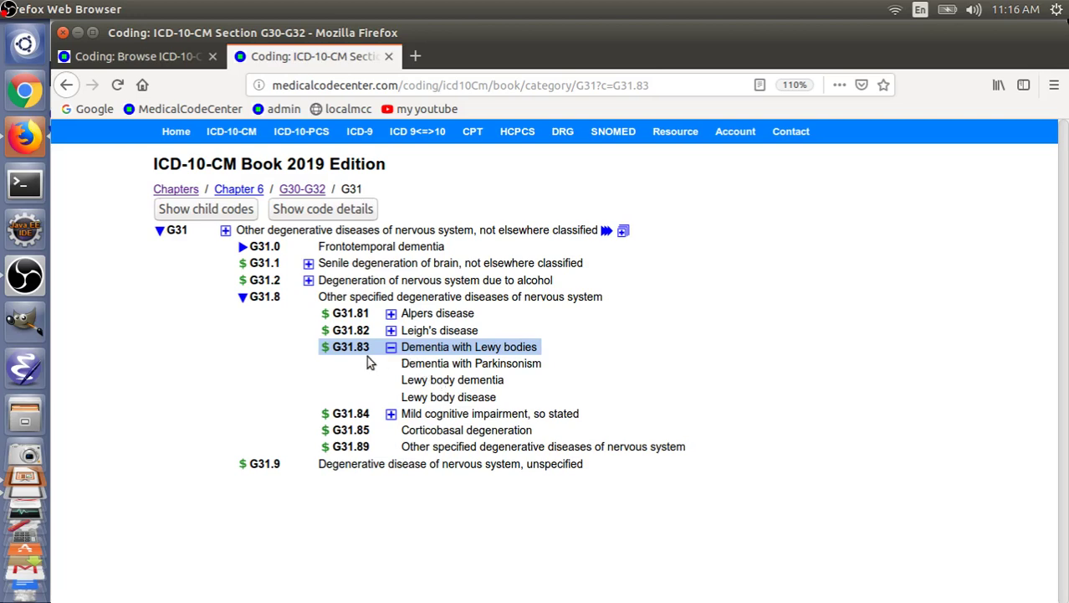
pyautogui.click(225, 231)
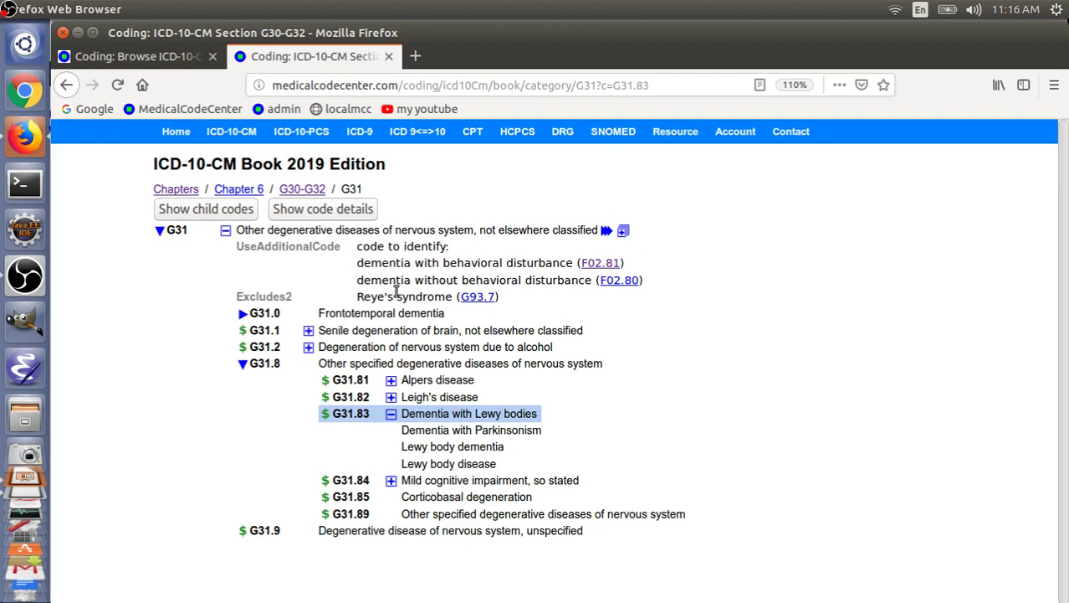
# Step: Follow the F02.81 reference, expand its details, then open a blank code search
pyautogui.click(595, 266)
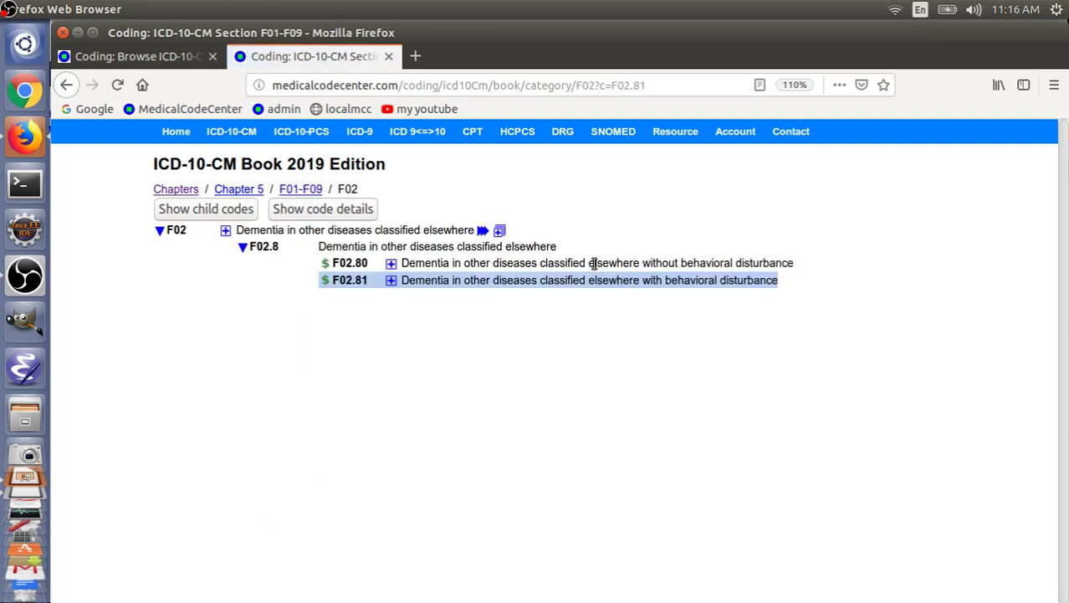
pyautogui.click(391, 280)
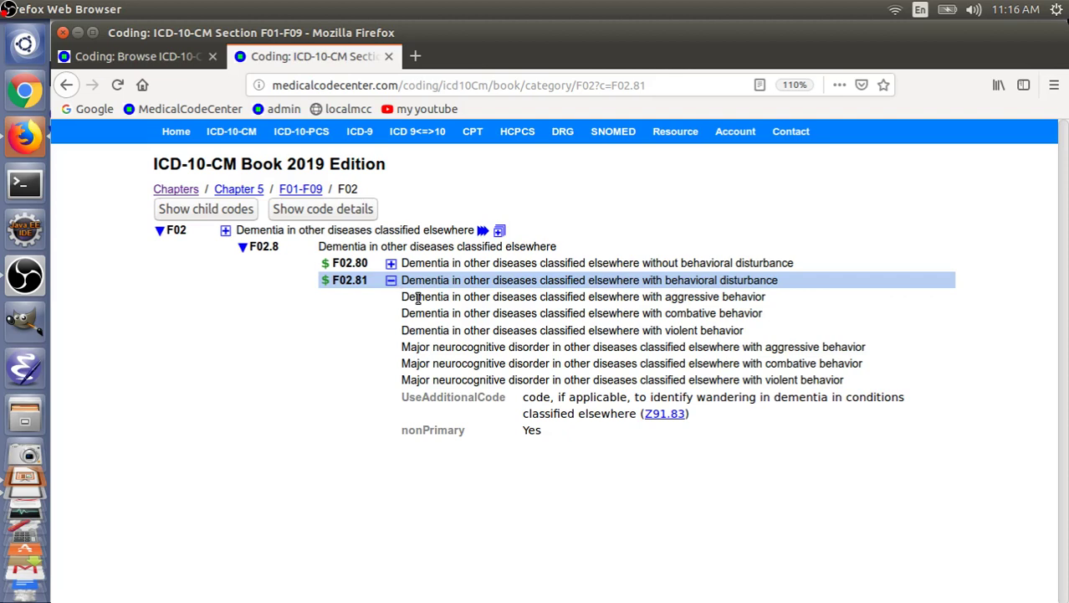
pyautogui.moveTo(255, 130)
pyautogui.click(273, 164)
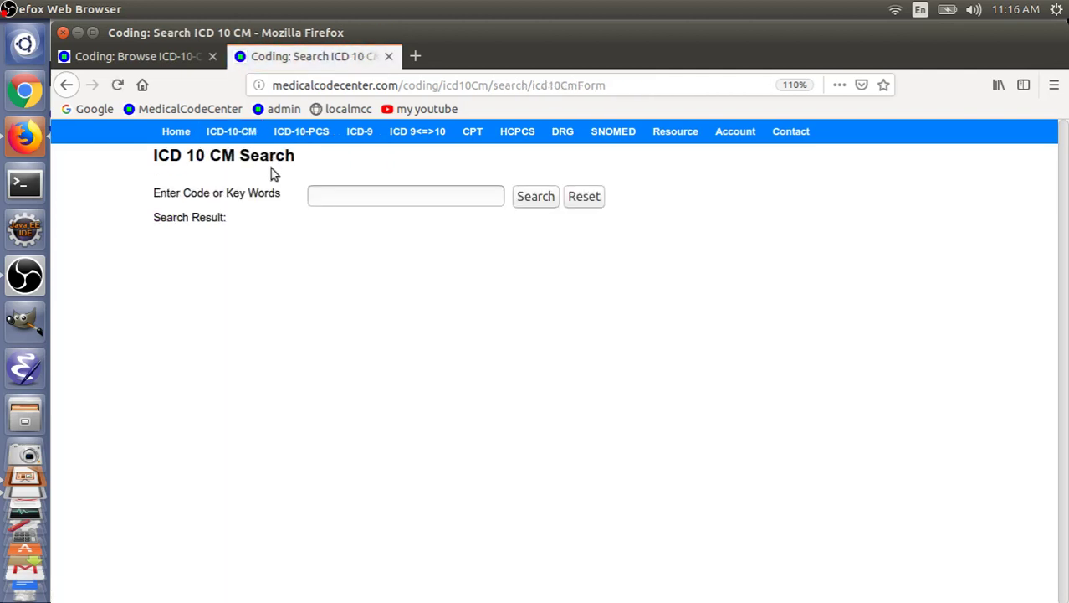
# Step: Search E11.22, open it in the code book, expand its notes, and follow the N18.1-N18.6 link
pyautogui.click(350, 198)
pyautogui.write('E11.22')
pyautogui.press('Return')
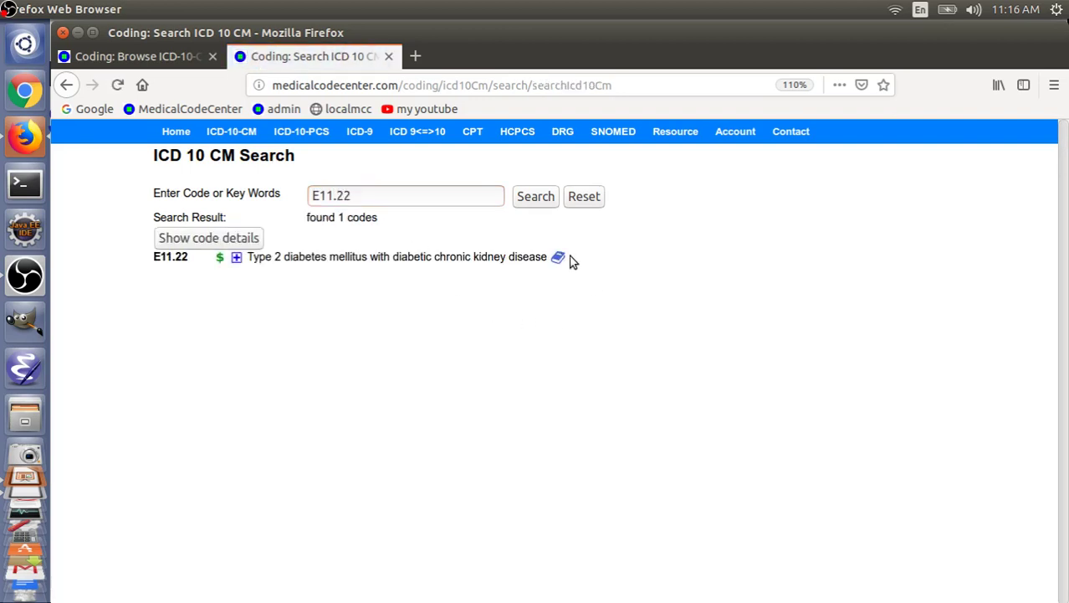
pyautogui.click(559, 257)
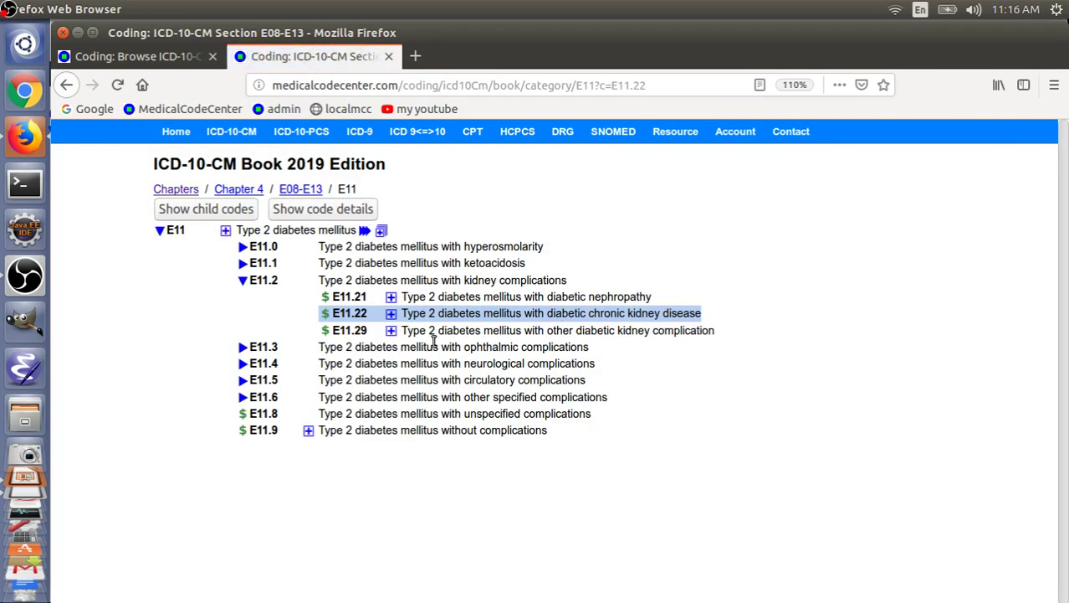
pyautogui.click(391, 314)
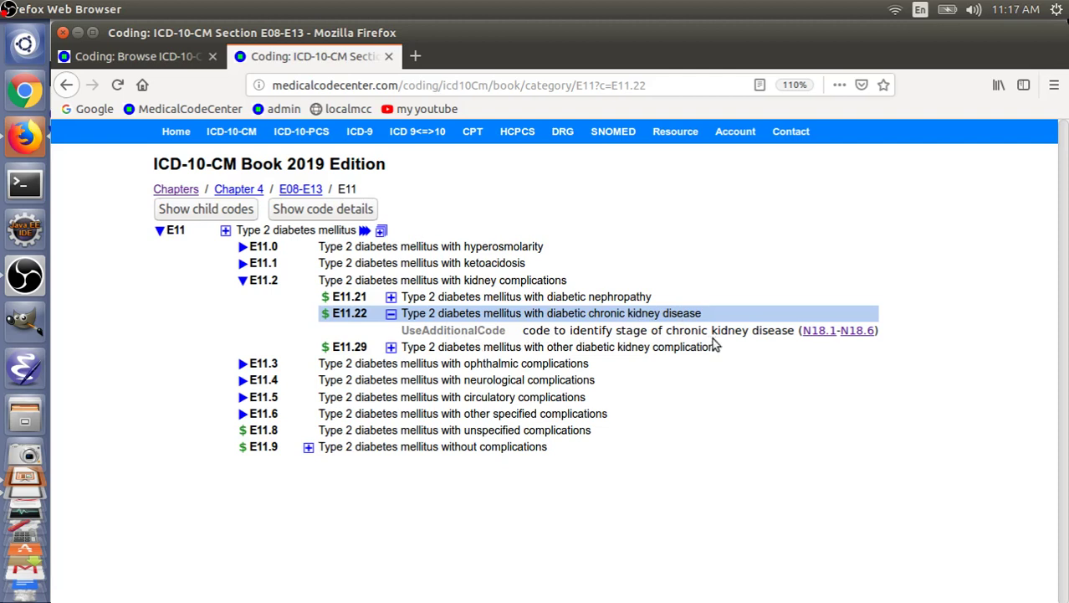
pyautogui.click(828, 331)
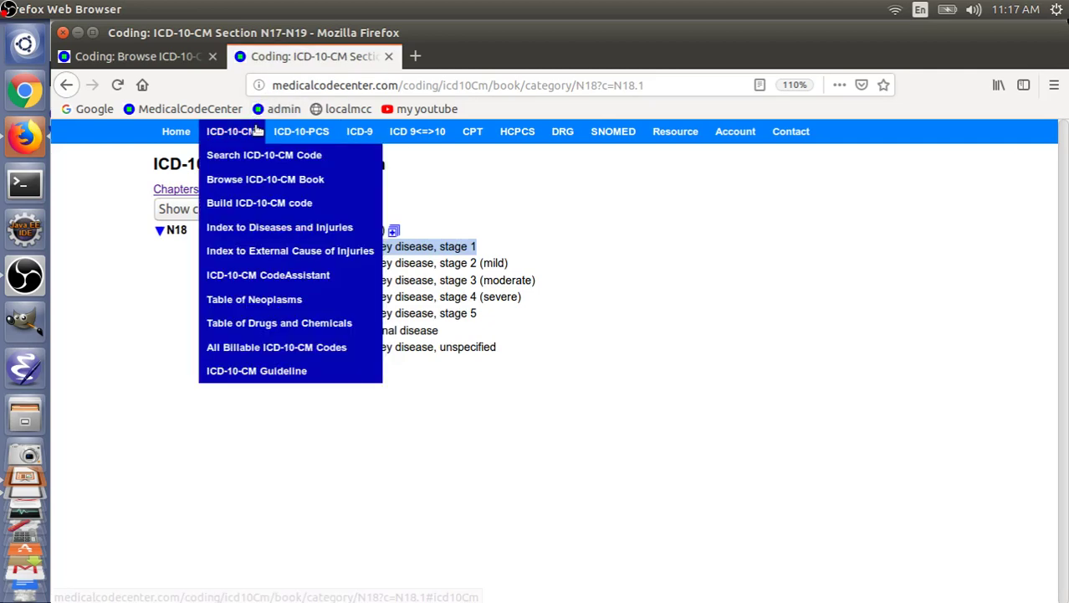
# Step: Search the ICD-10-CM code J32 and open Chronic sinusitis in the code book
pyautogui.moveTo(273, 133)
pyautogui.click(269, 157)
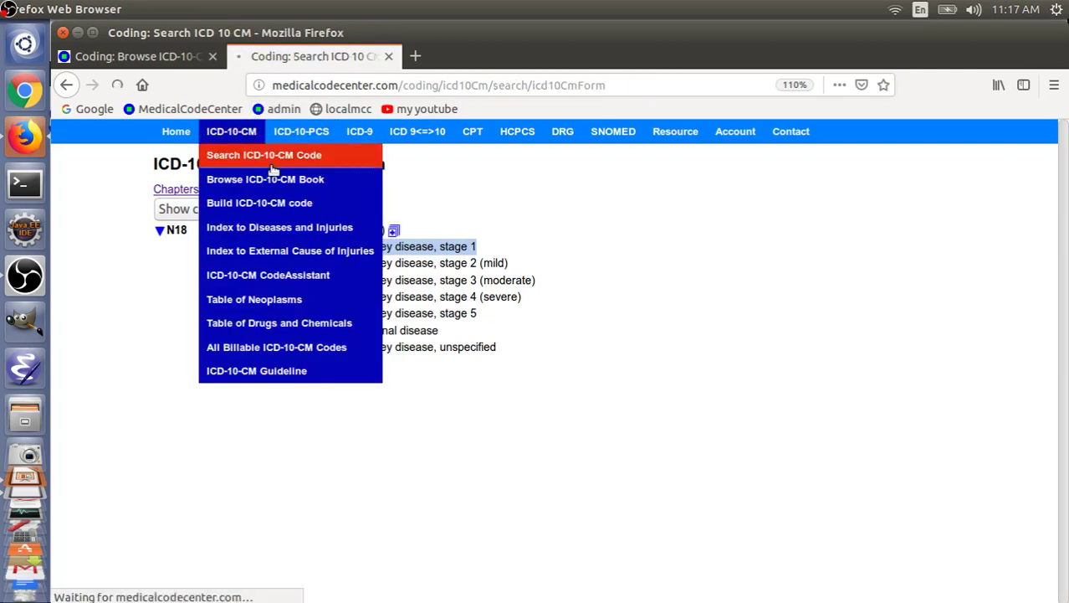
pyautogui.click(331, 187)
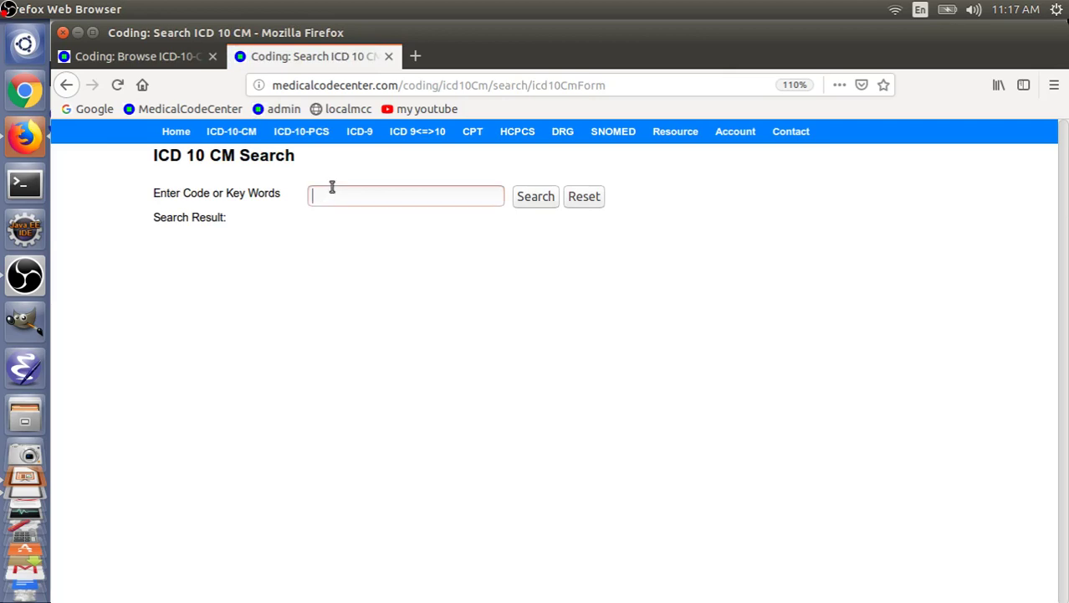
pyautogui.write('J32')
pyautogui.click(536, 198)
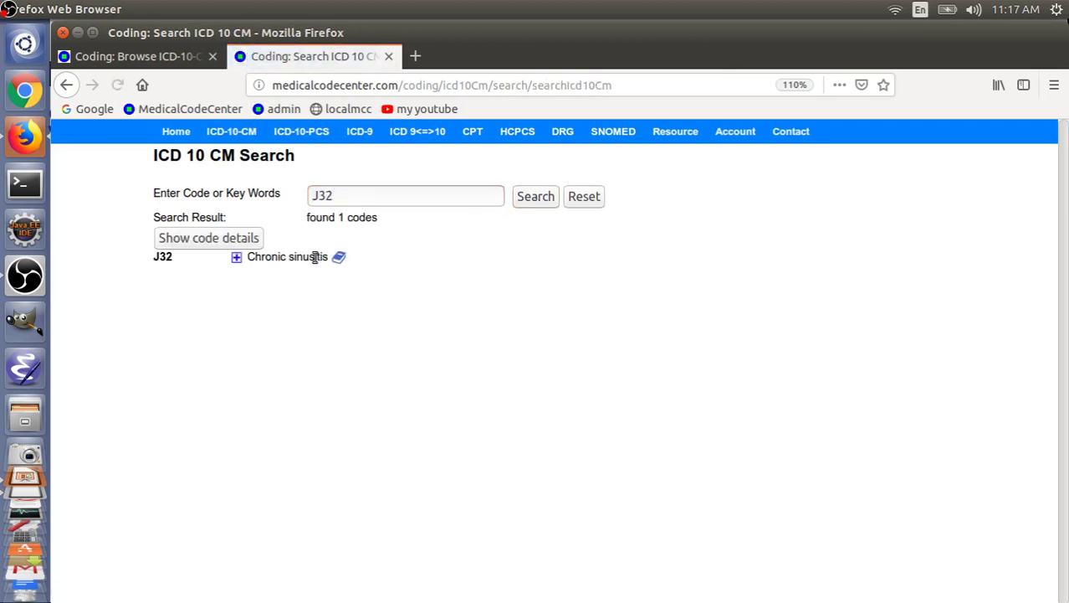
pyautogui.click(341, 259)
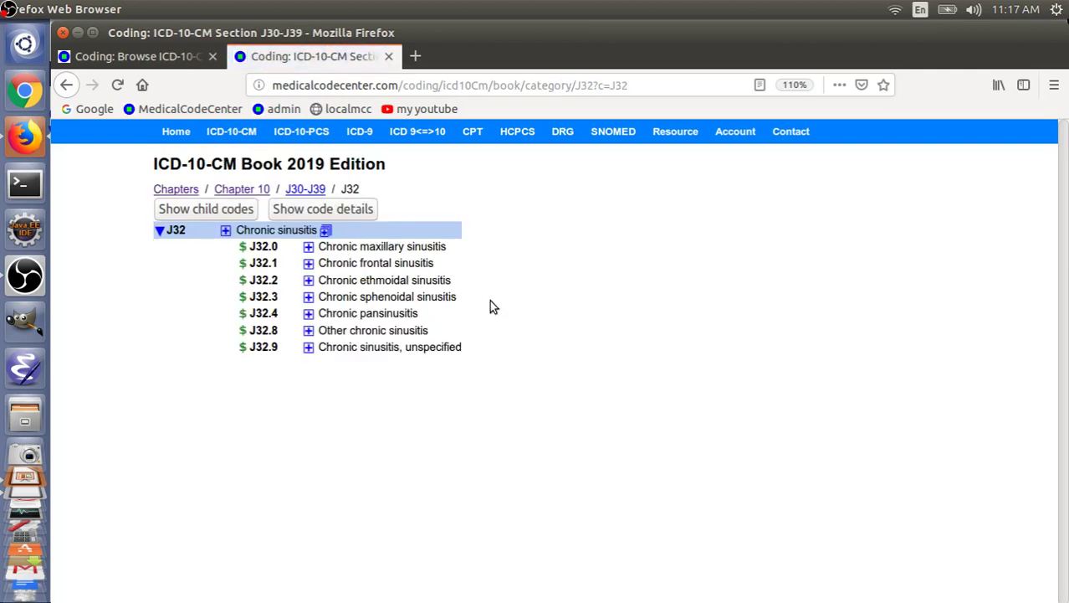
# Step: Expand J32's notes, check the F17.- reference, then advance the slideshow to slide 6
pyautogui.click(225, 231)
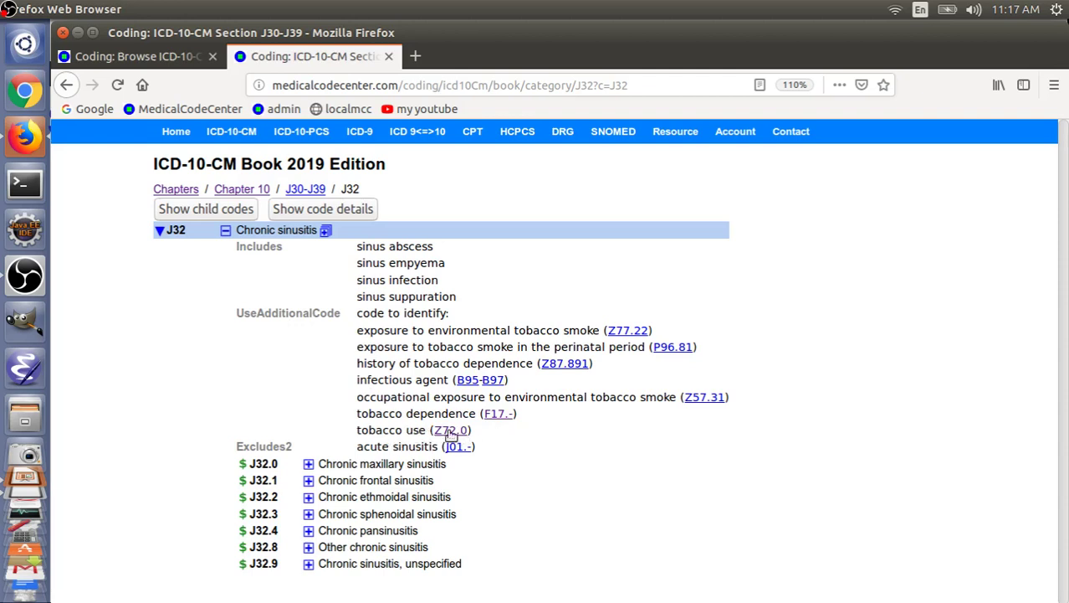
pyautogui.click(496, 414)
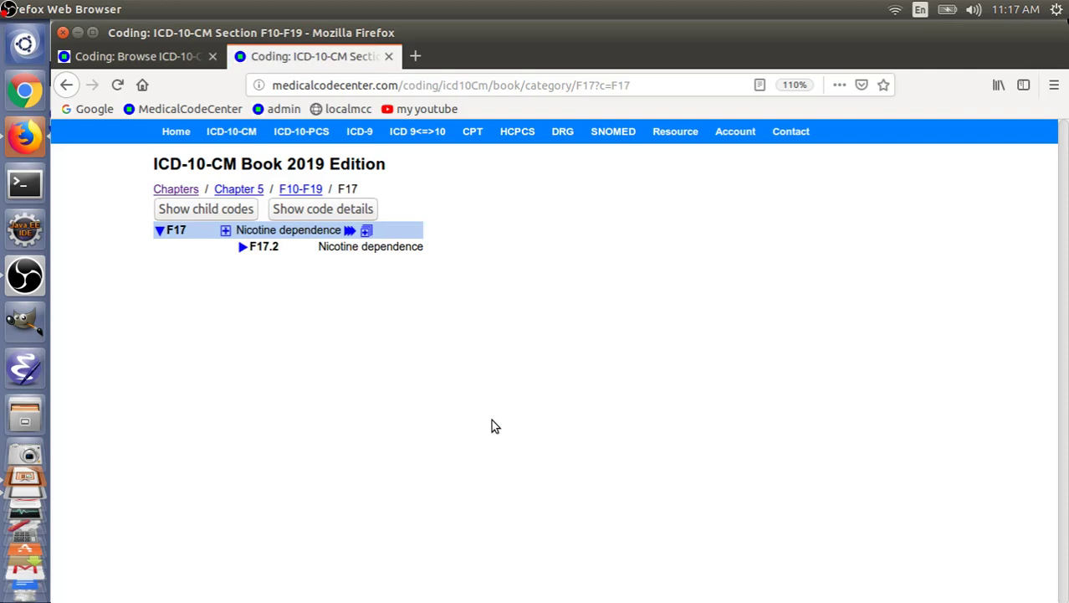
pyautogui.click(70, 88)
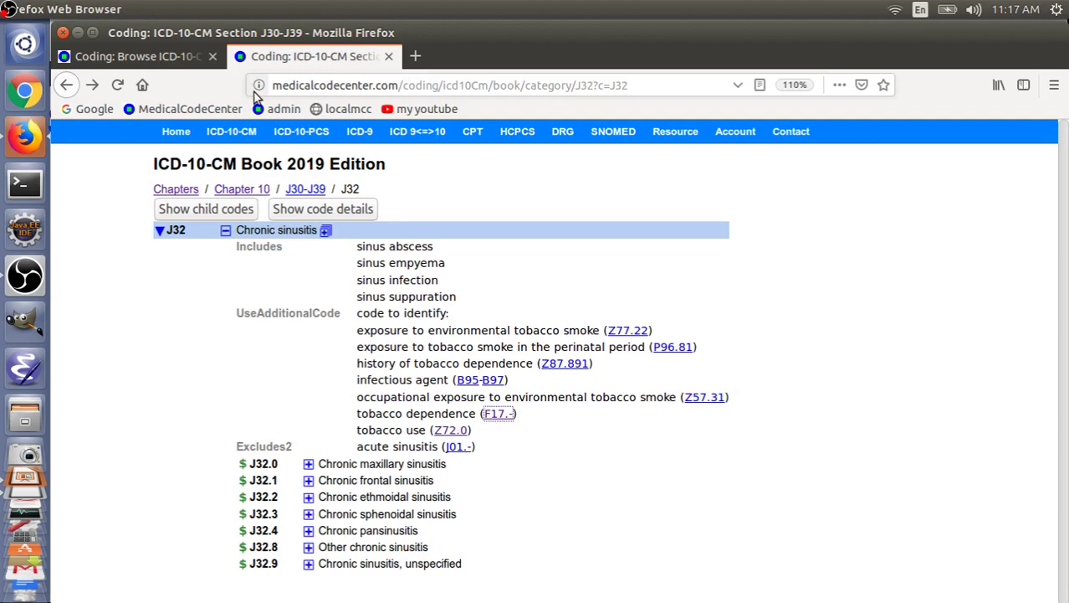
pyautogui.hotkey('alt', 'Tab')
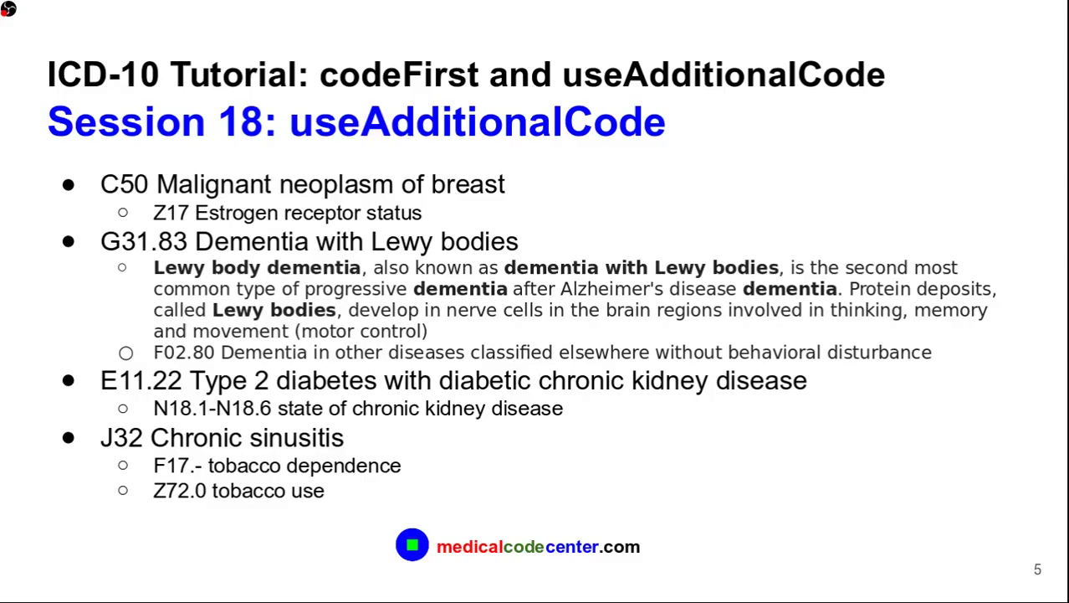
pyautogui.click(426, 241)
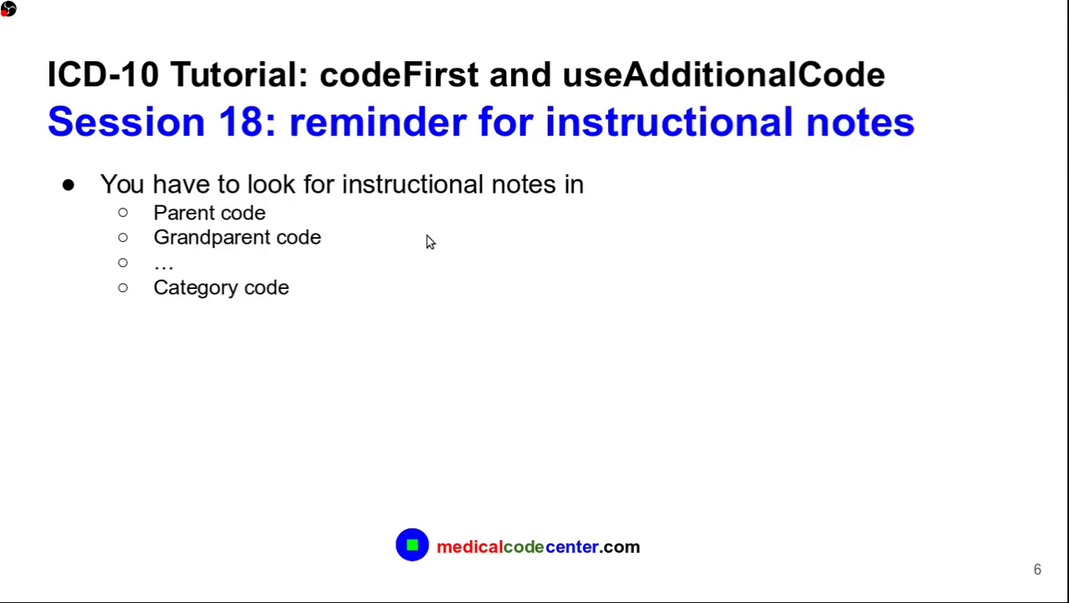